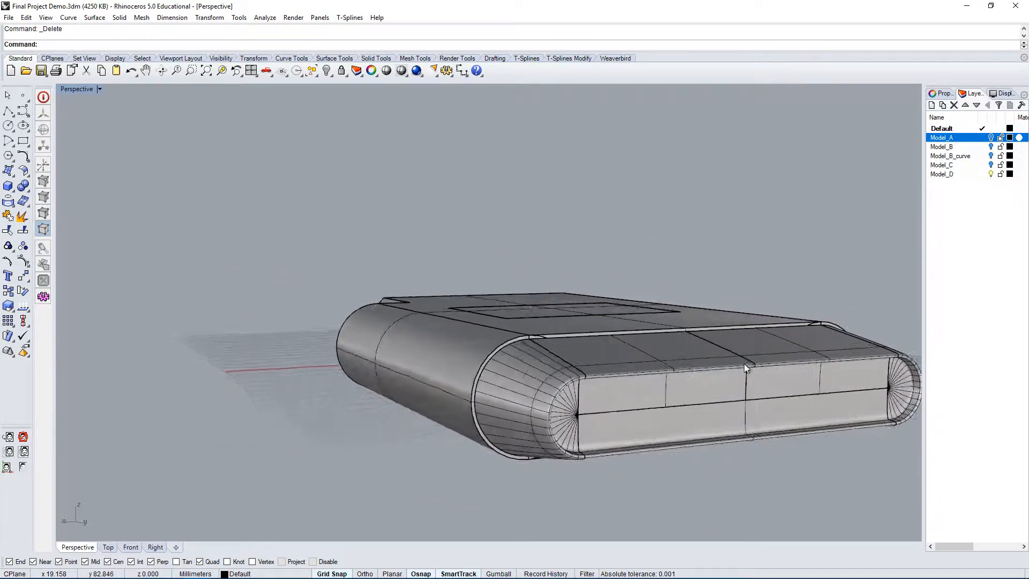
Explode the tapered end polysurface into separate surfaces
right_drag(510, 426, 628, 406)
click(568, 400)
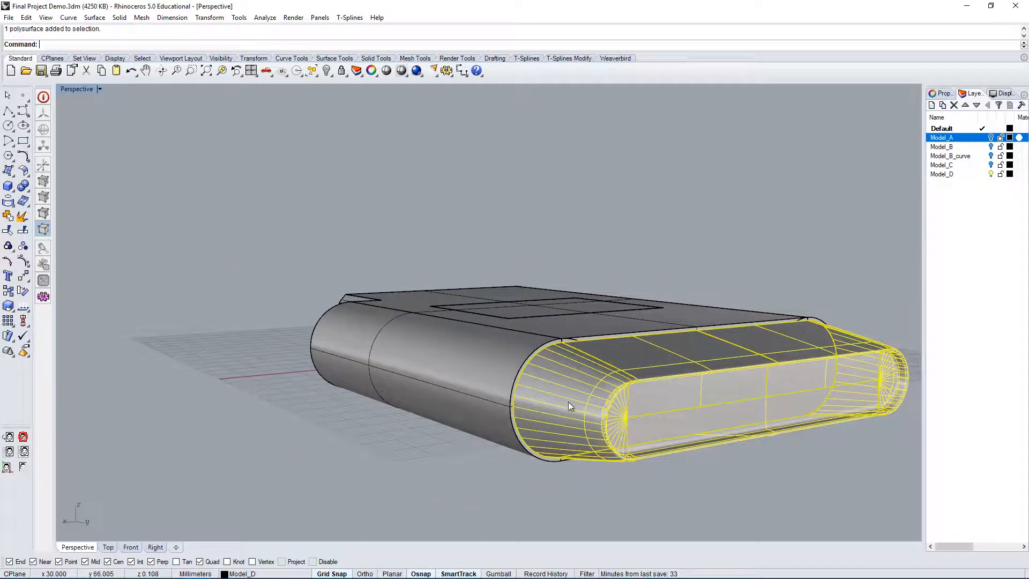
scroll(541, 438, up, 2)
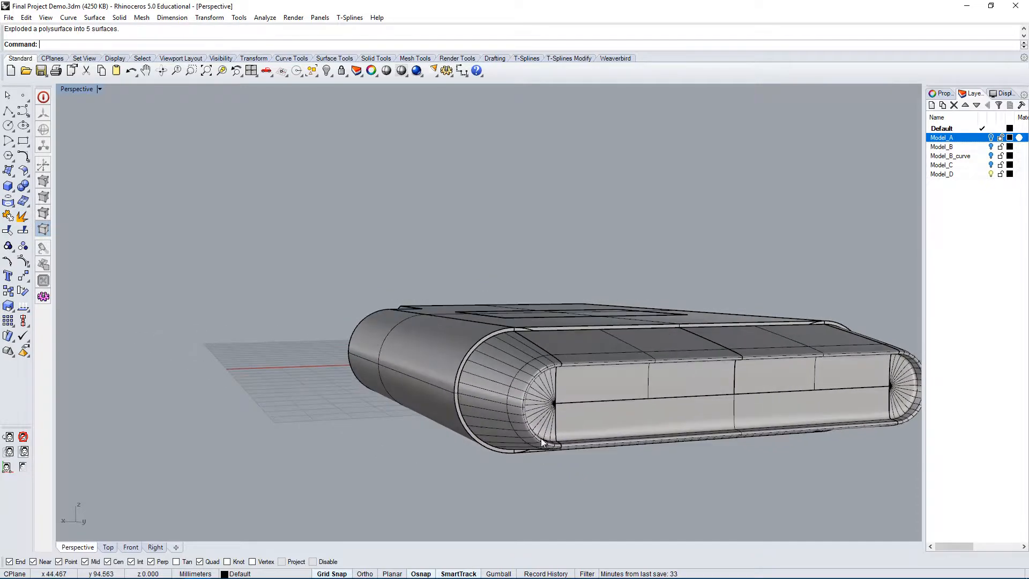
Turn on the control points of the near rounded corner surface and select the point where its radial isocurves converge
click(570, 421)
scroll(565, 389, up, 4)
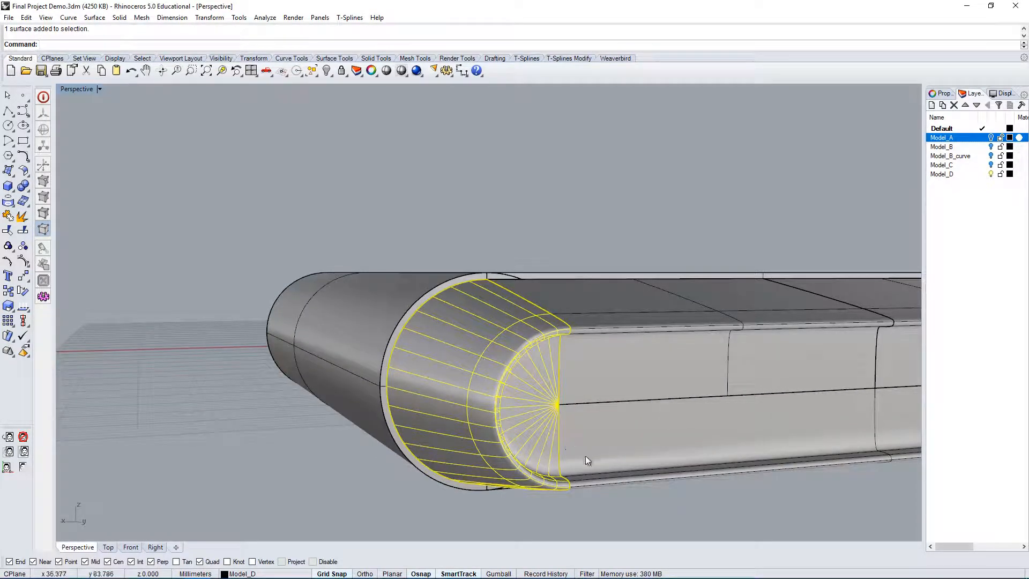
key(F10)
right_drag(580, 402, 525, 440)
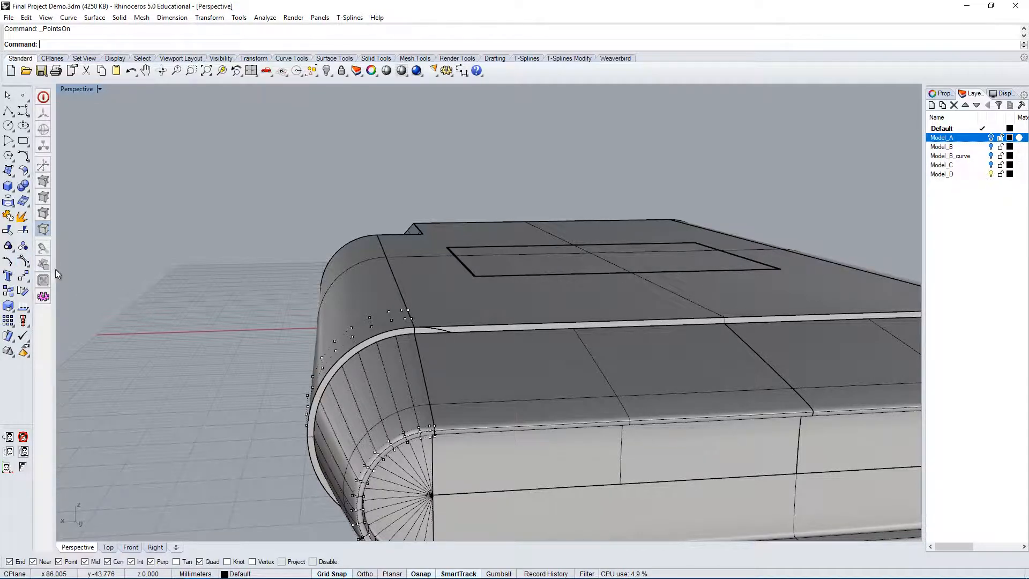
right_drag(149, 325, 390, 322)
click(375, 320)
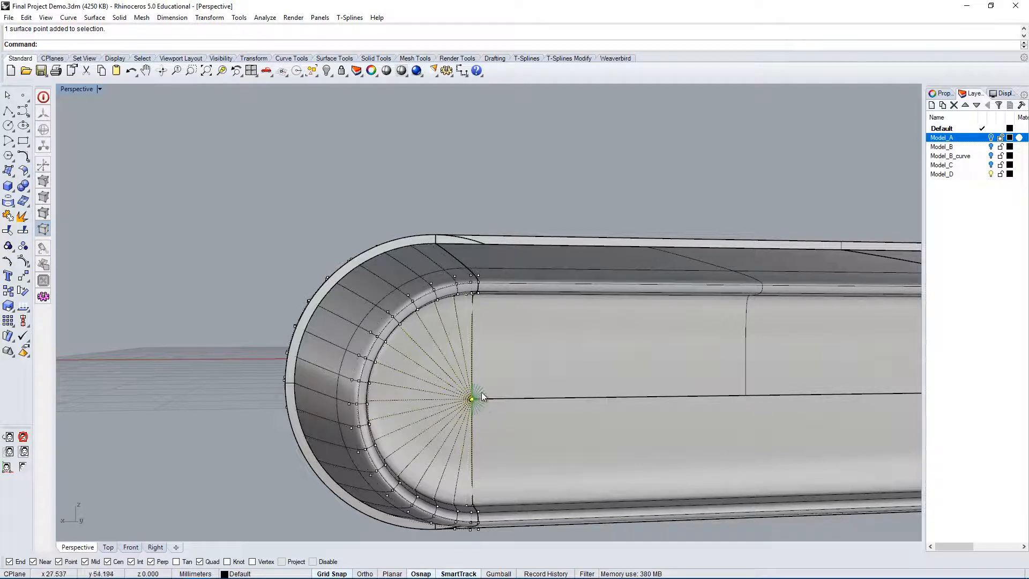
Examine the converging control point and the point rows around the rounded corner, and clear the point selection
right_drag(489, 410, 507, 401)
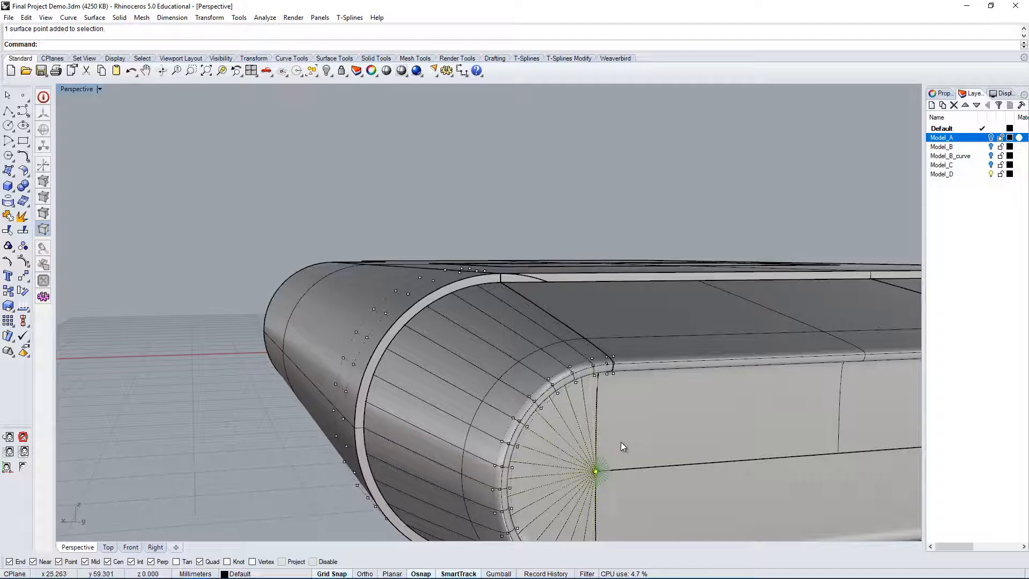
right_drag(592, 404, 595, 401)
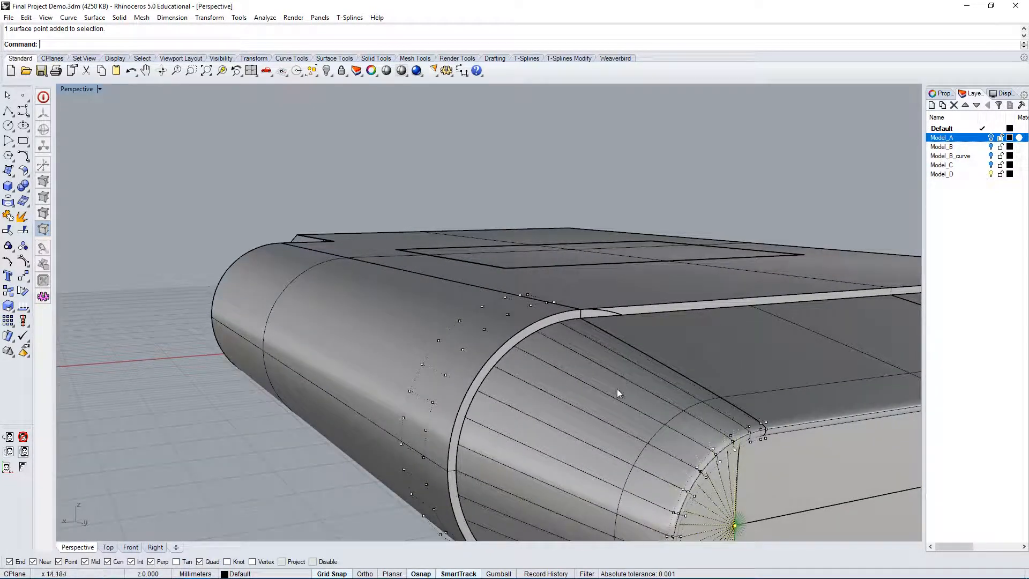
scroll(650, 356, down, 3)
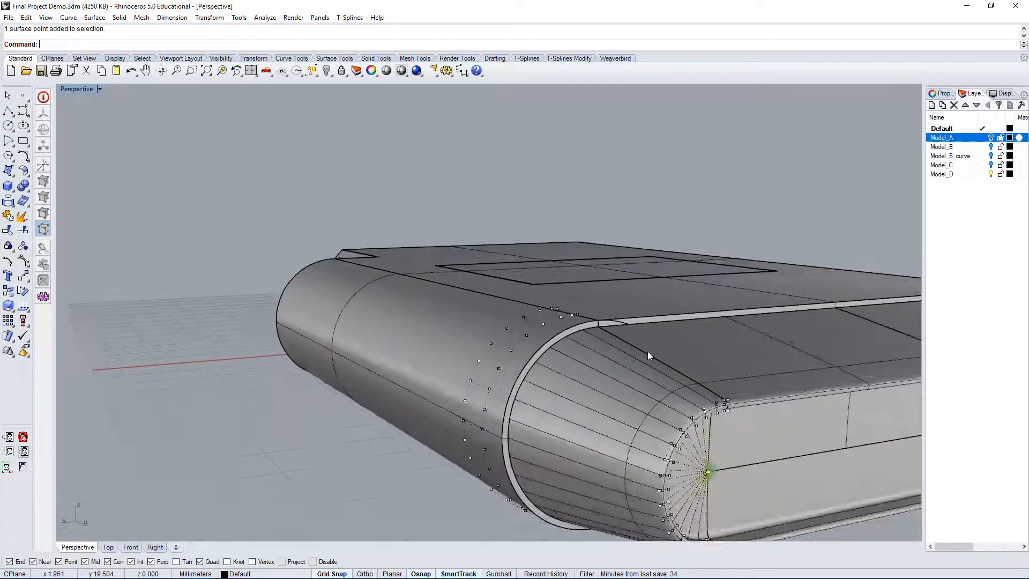
right_drag(649, 356, 723, 415)
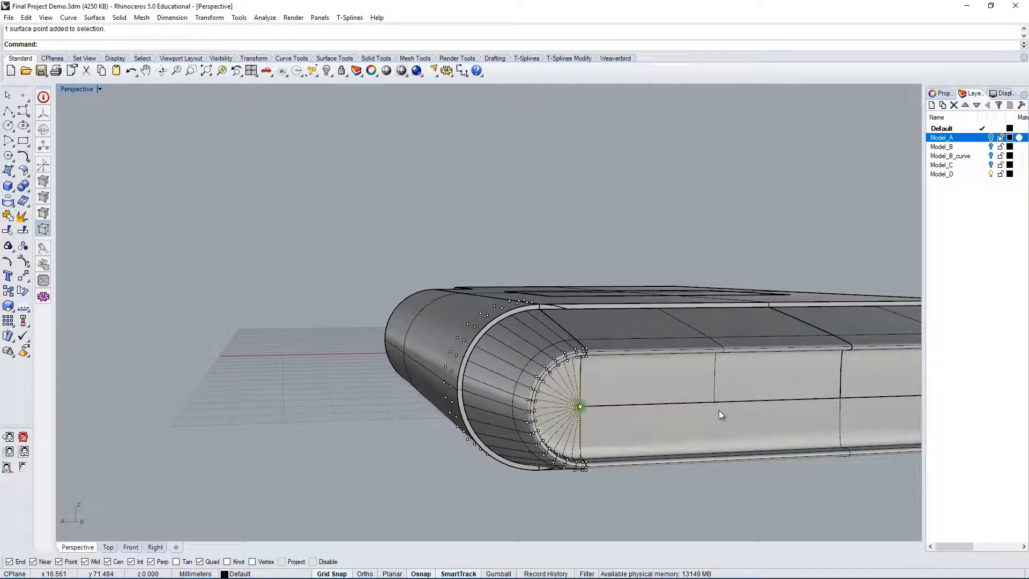
right_drag(629, 371, 795, 445)
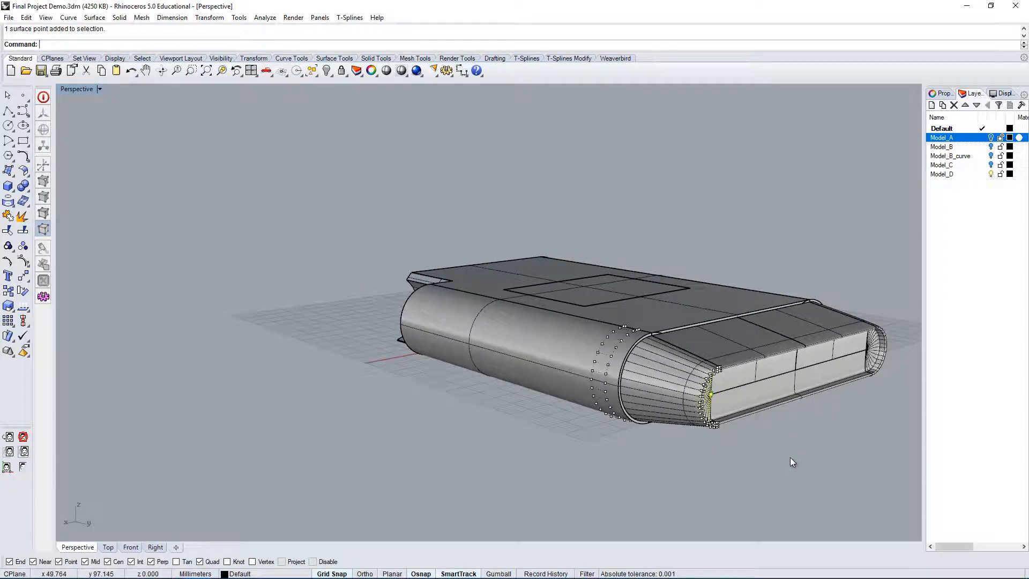
key(Escape)
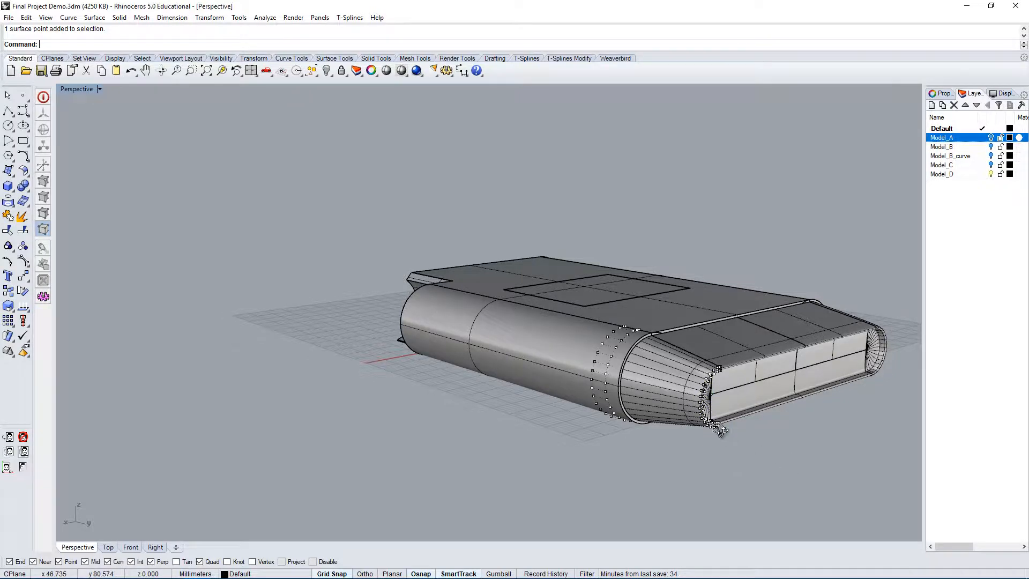
Turn off the control points and delete the outer rounded corner surface at the tapered end
right_drag(787, 460, 787, 423)
right_drag(819, 454, 820, 464)
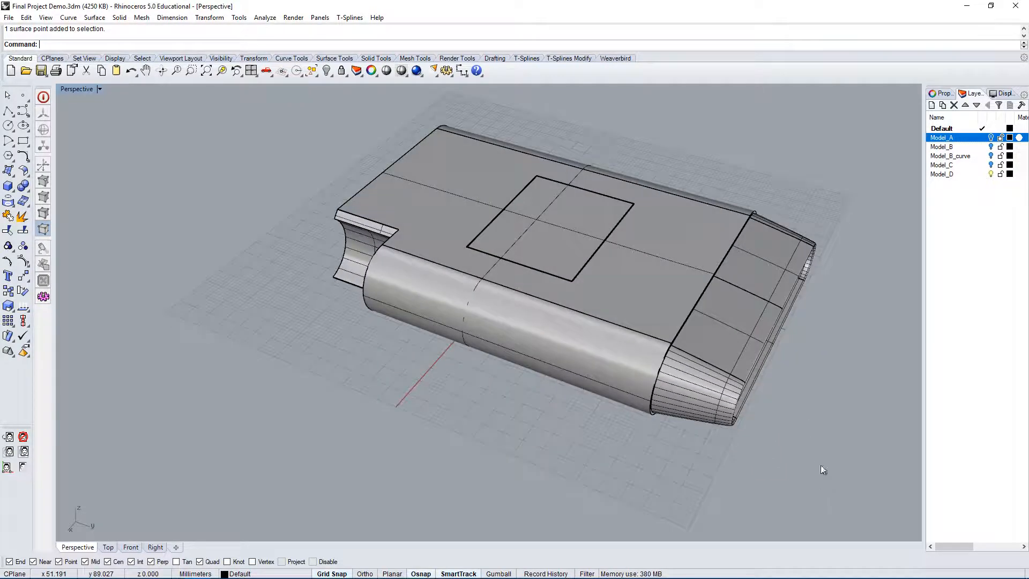
right_drag(818, 390, 768, 387)
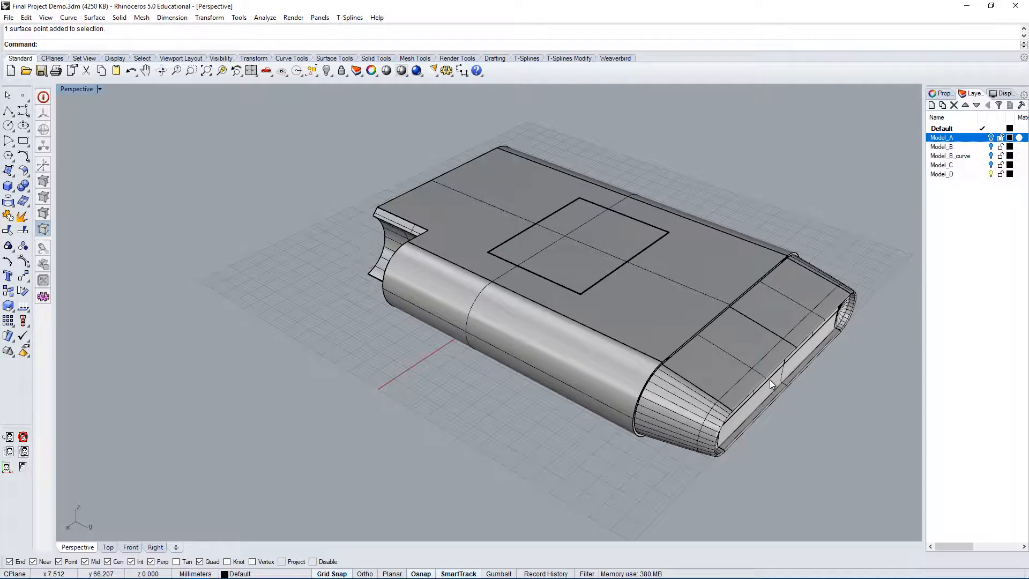
click(679, 417)
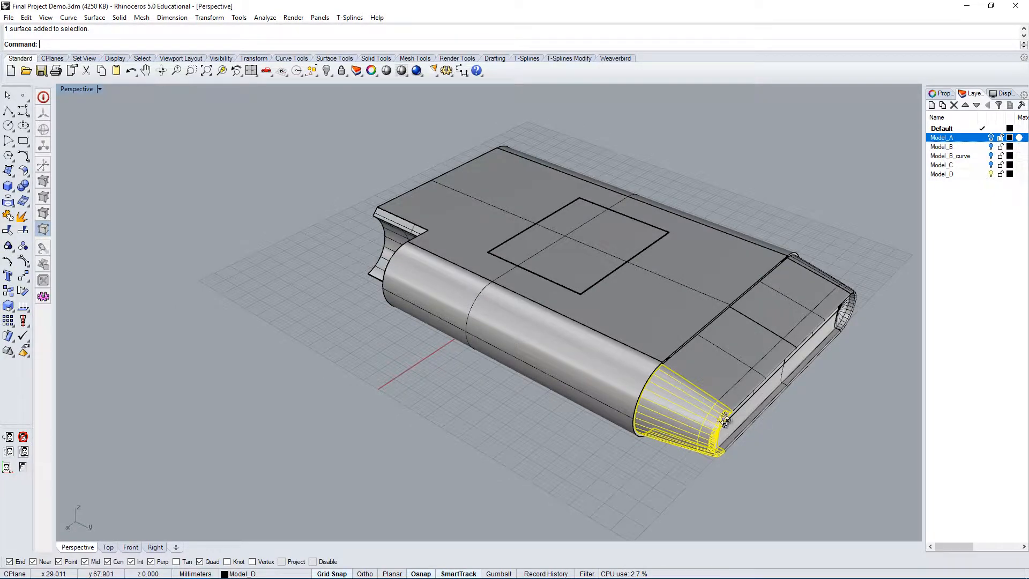
right_drag(676, 410, 729, 335)
key(Delete)
Isolate the near upper panel surface of the tapered end by hiding all other objects
click(729, 336)
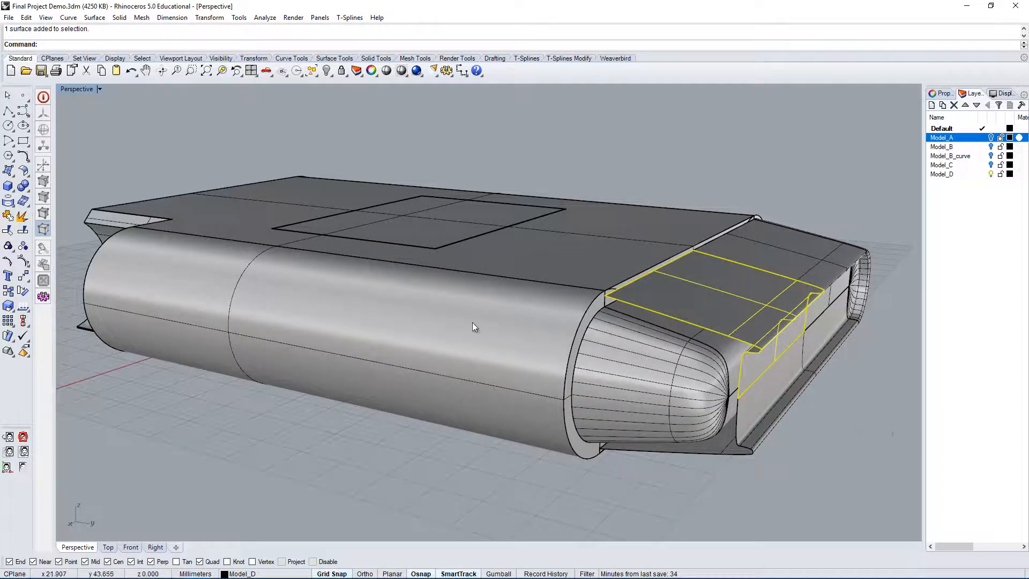
scroll(697, 310, up, 3)
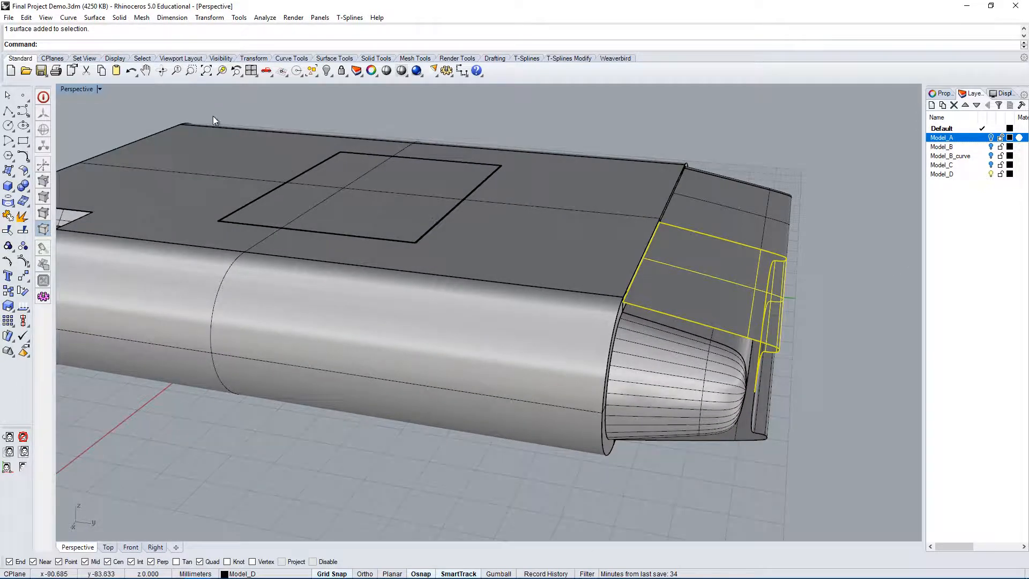
scroll(625, 345, down, 3)
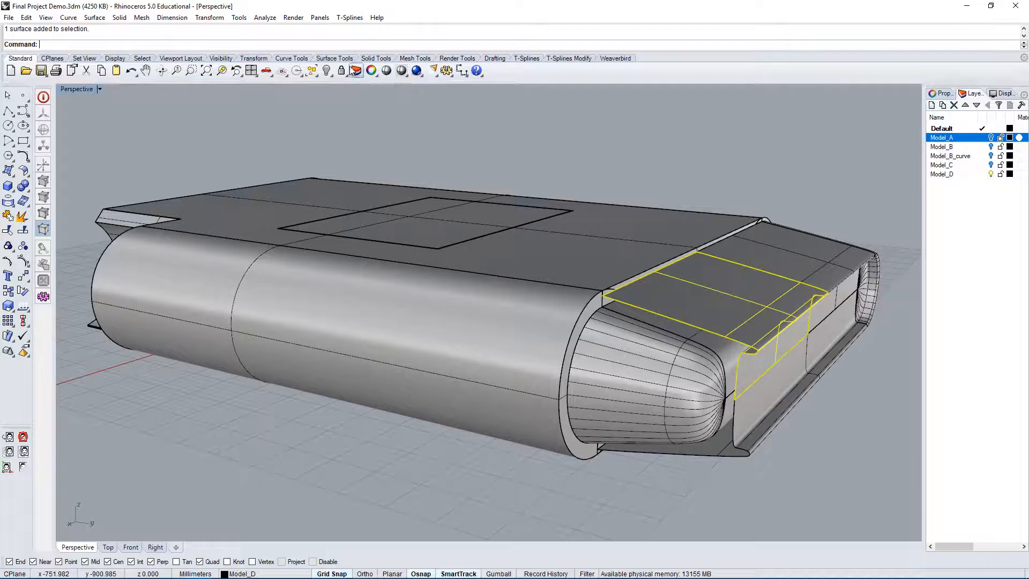
click(326, 71)
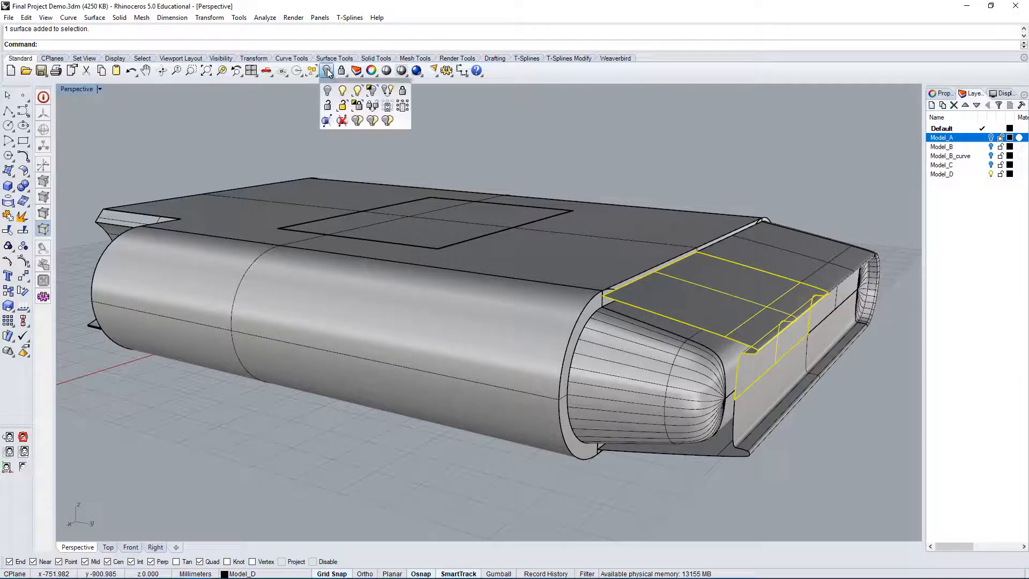
click(373, 92)
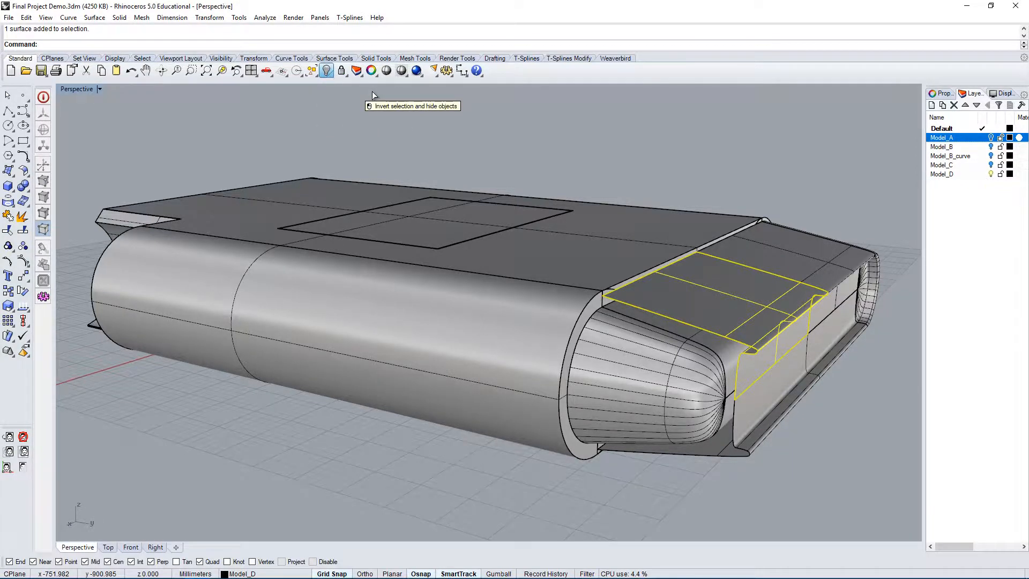
Duplicate the near side edge of the isolated panel surface as a curve with DupEdge
text(DupEdge)
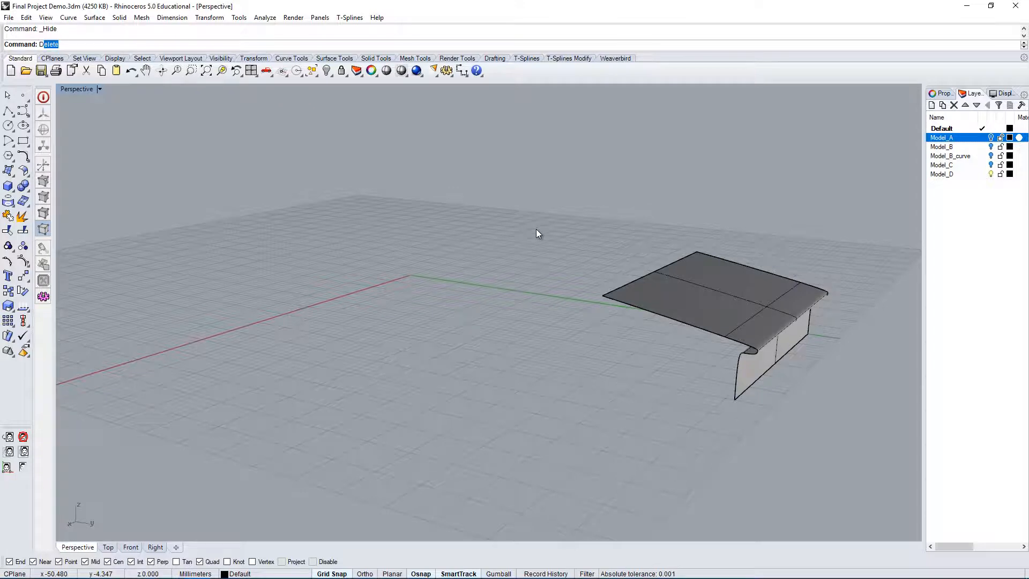
key(Return)
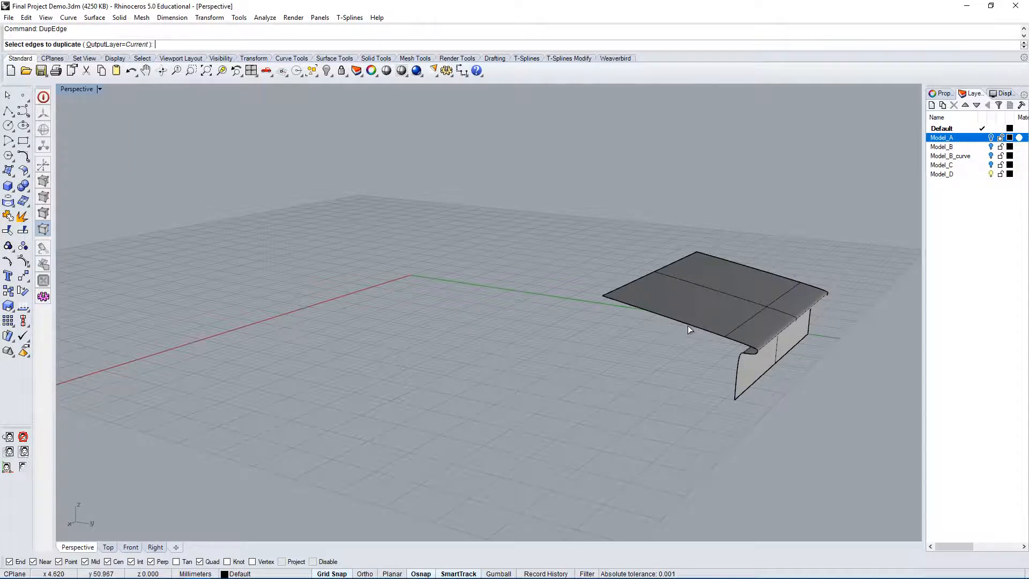
click(687, 325)
key(Return)
Select the duplicated edge curve and turn on its control points to inspect them
right_drag(730, 385, 690, 429)
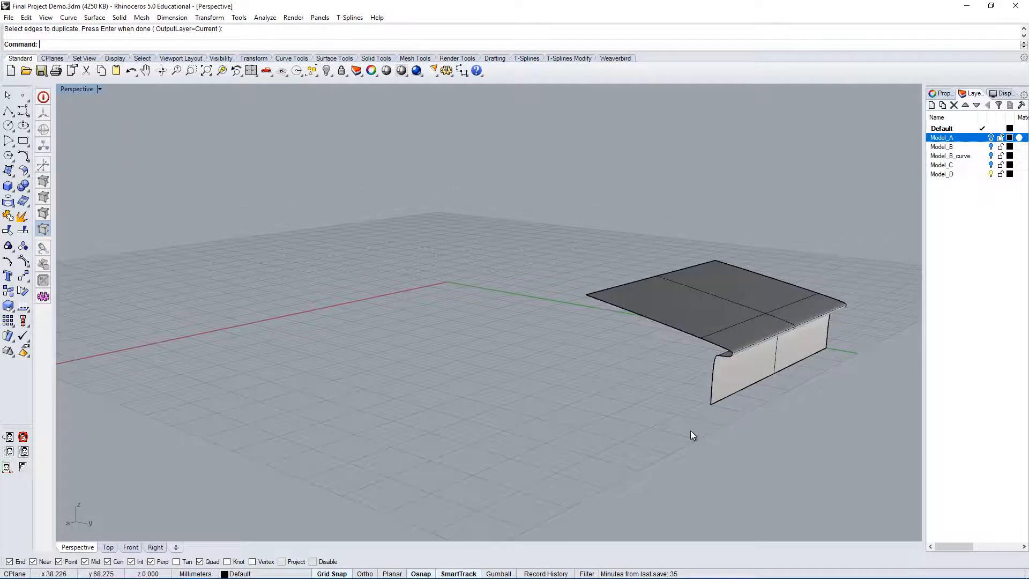
click(692, 349)
click(712, 360)
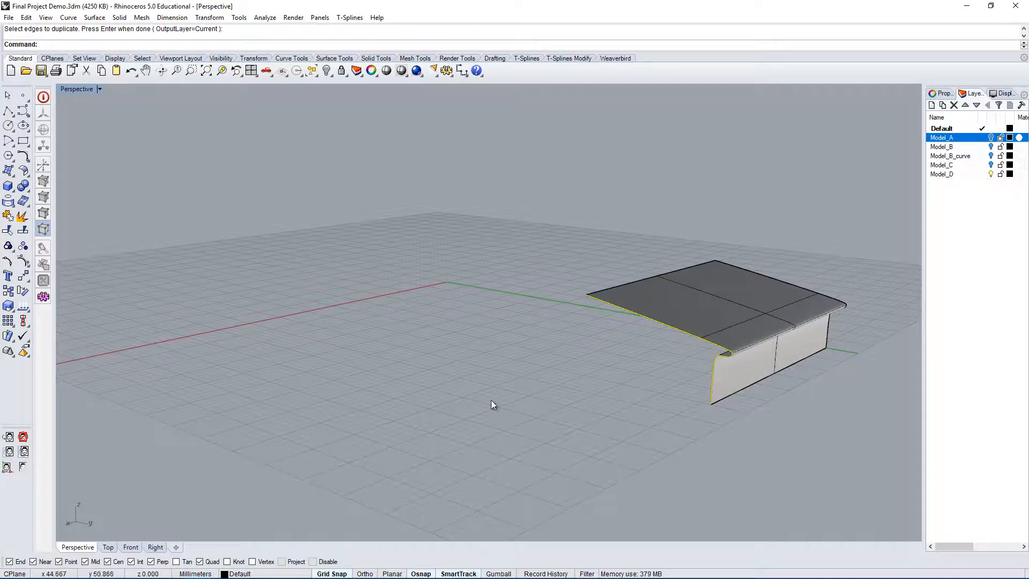
right_drag(491, 400, 516, 406)
key(F10)
right_drag(752, 403, 735, 376)
right_drag(636, 359, 696, 390)
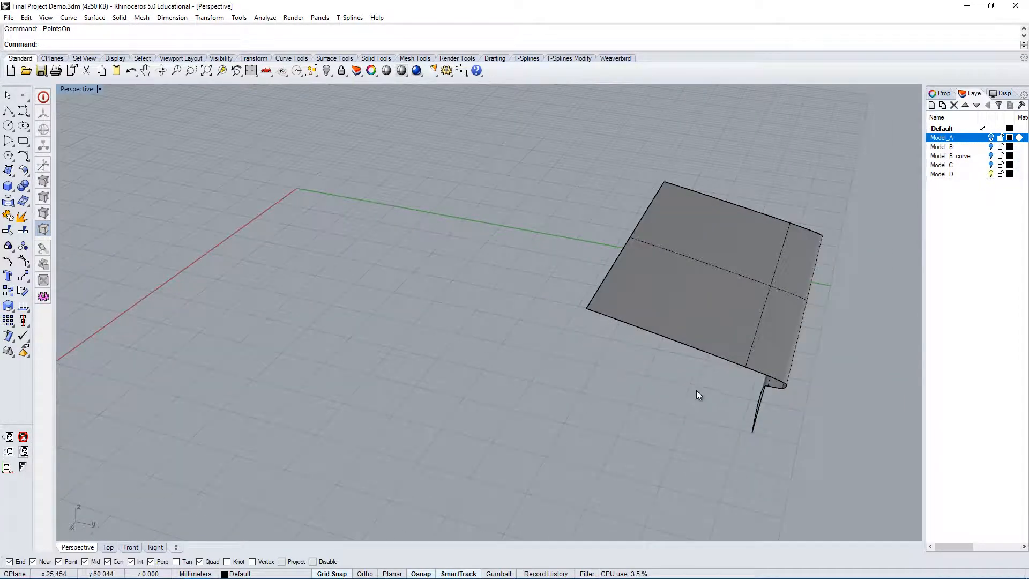
Untrim the isolated panel surface along its near side edge
click(755, 307)
text(untrim)
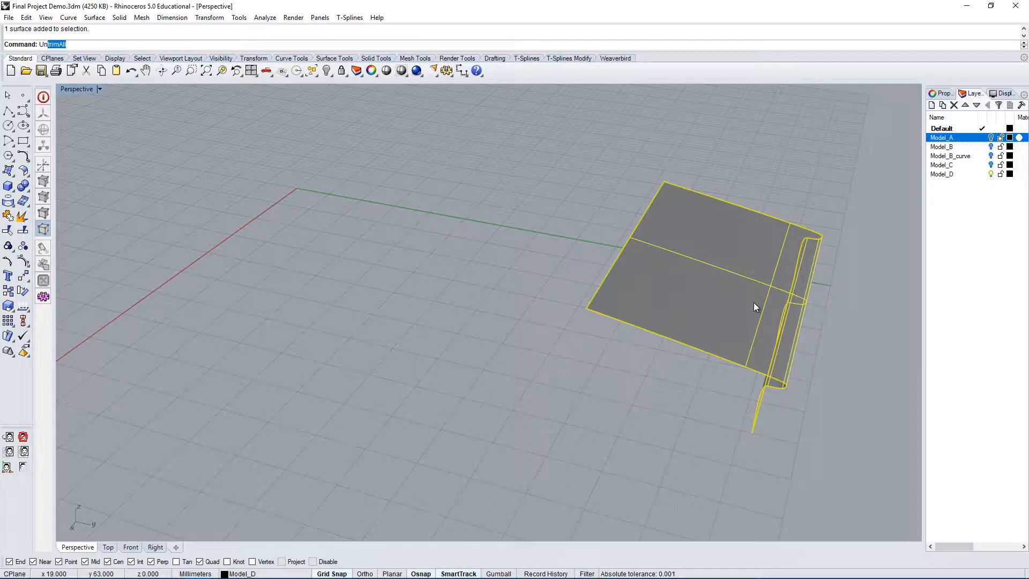
key(Return)
click(744, 362)
right_drag(743, 364, 631, 303)
Duplicate the near side edge of the untrimmed panel surface with DupEdge and check the curve's profile
text(dupedge)
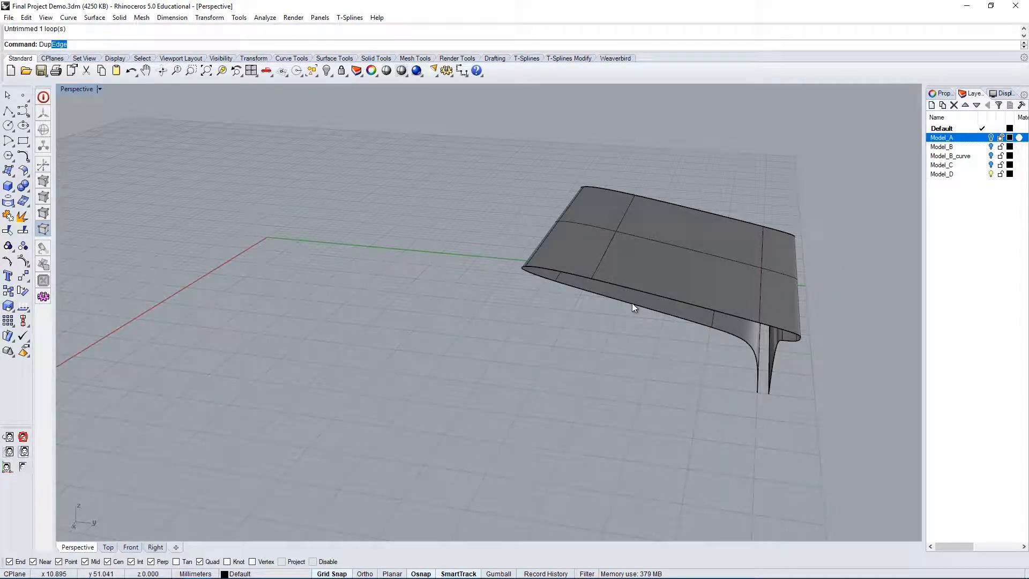
key(Return)
click(681, 299)
right_drag(689, 308, 700, 344)
key(Return)
right_drag(639, 361, 538, 250)
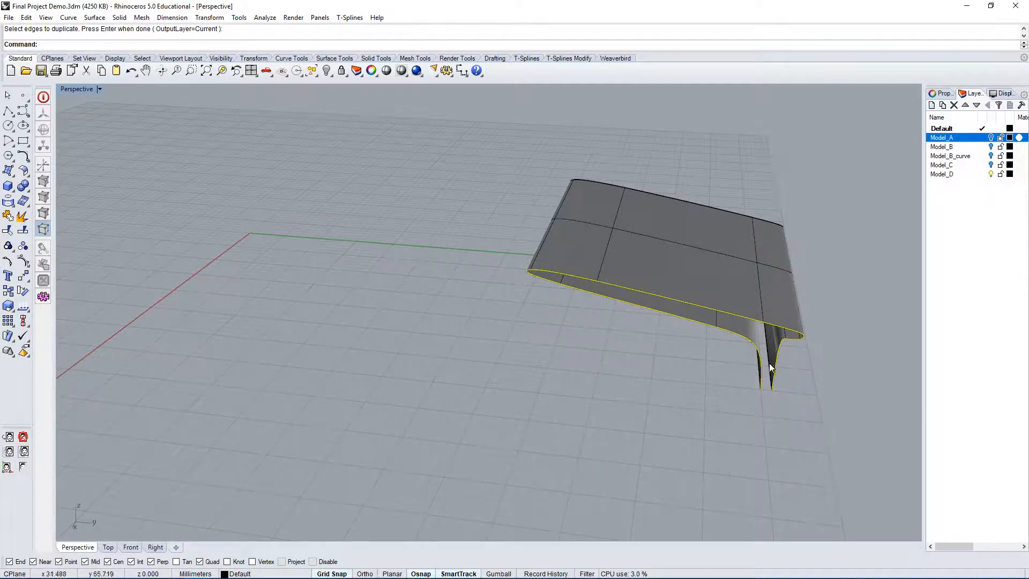
right_drag(783, 406, 570, 242)
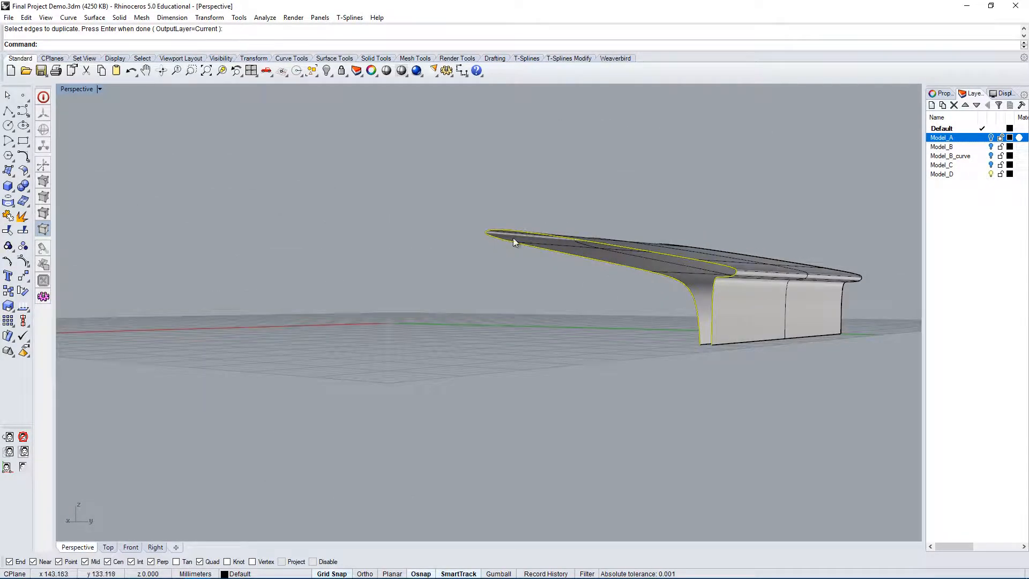
right_drag(504, 236, 684, 408)
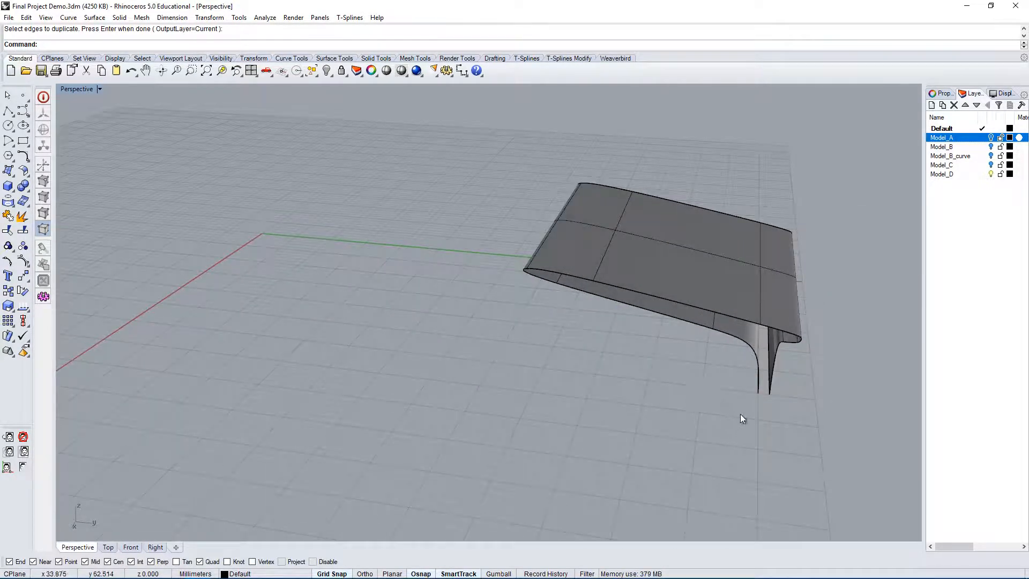
Delete the untrimmed panel surface, keeping only the duplicated edge curves
right_drag(773, 409, 742, 396)
right_drag(496, 256, 613, 362)
right_drag(531, 420, 773, 328)
click(724, 349)
key(Delete)
Select the duplicated profile curves and show all hidden objects
click(741, 342)
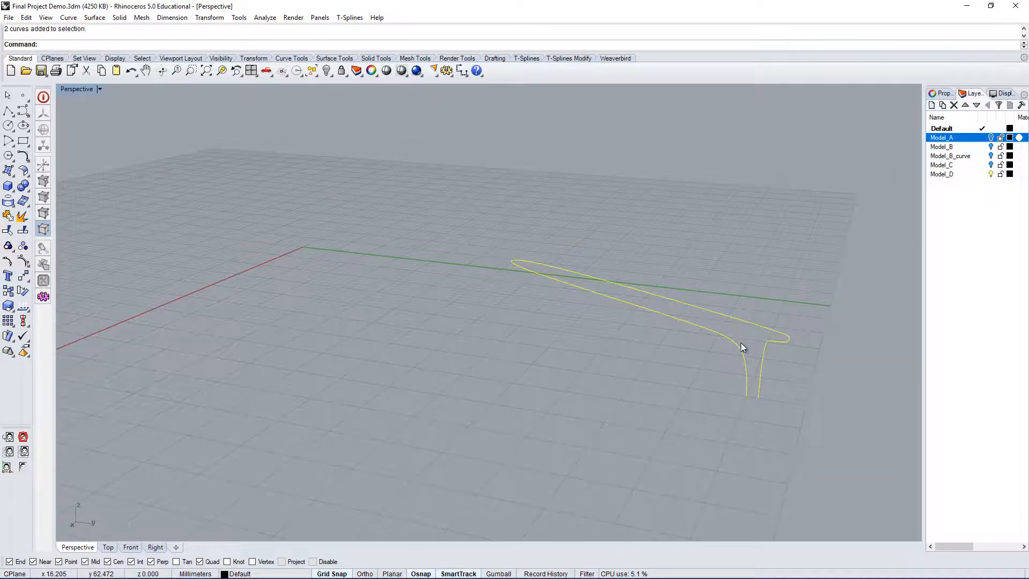
text(Show)
key(Return)
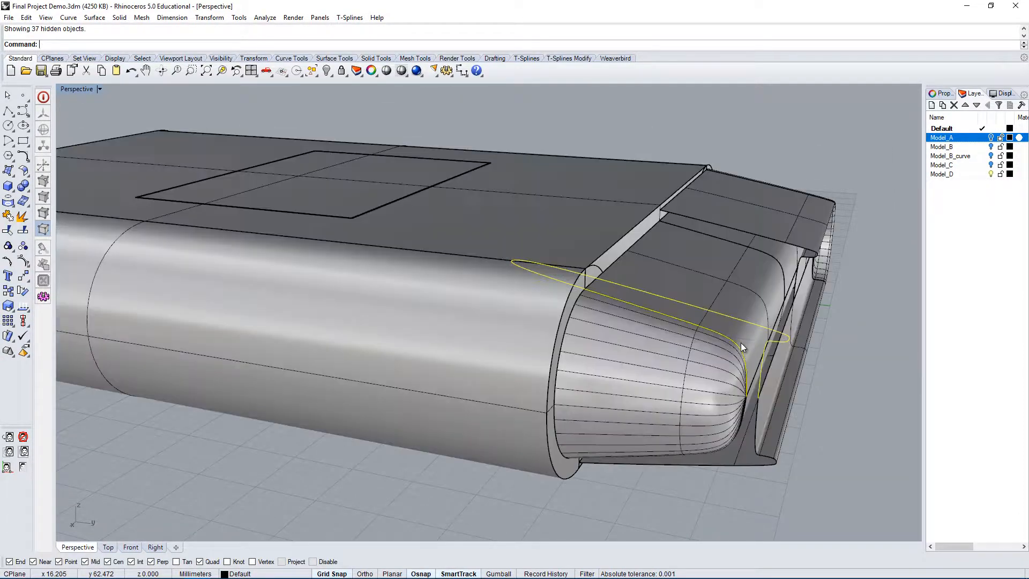
right_drag(748, 338, 657, 325)
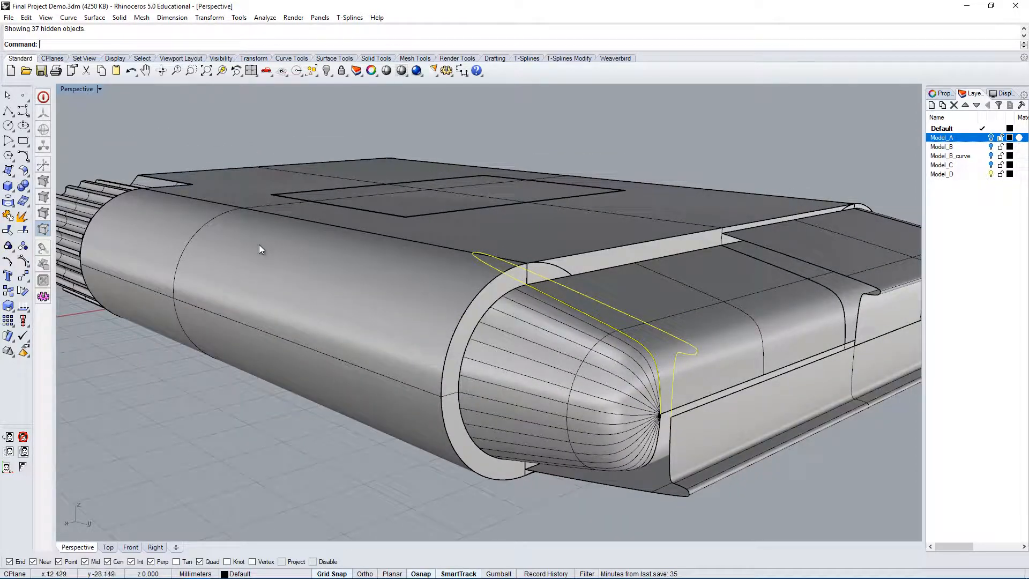
right_drag(525, 313, 626, 281)
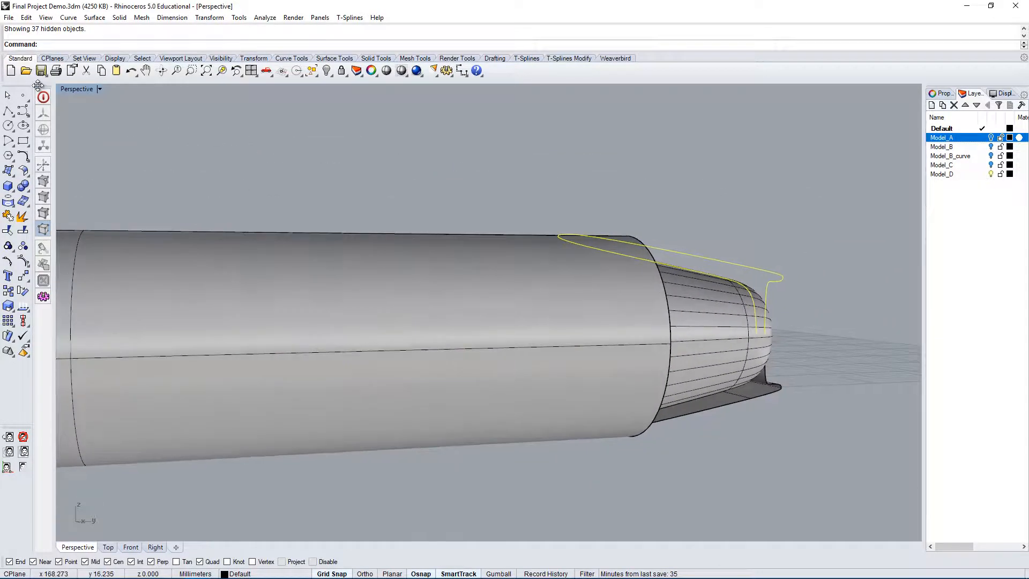
Switch to the four-viewport layout and turn on the profile curves' control points, framing the rounded tip in the Right view
double_click(79, 90)
right_drag(336, 420, 292, 404)
right_drag(840, 360, 700, 363)
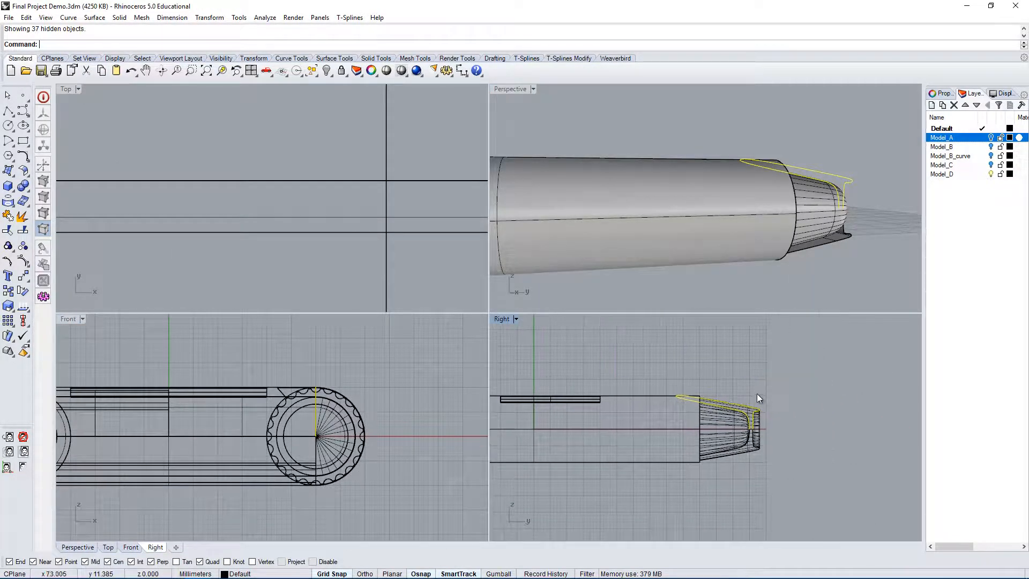
key(F10)
scroll(675, 387, up, 6)
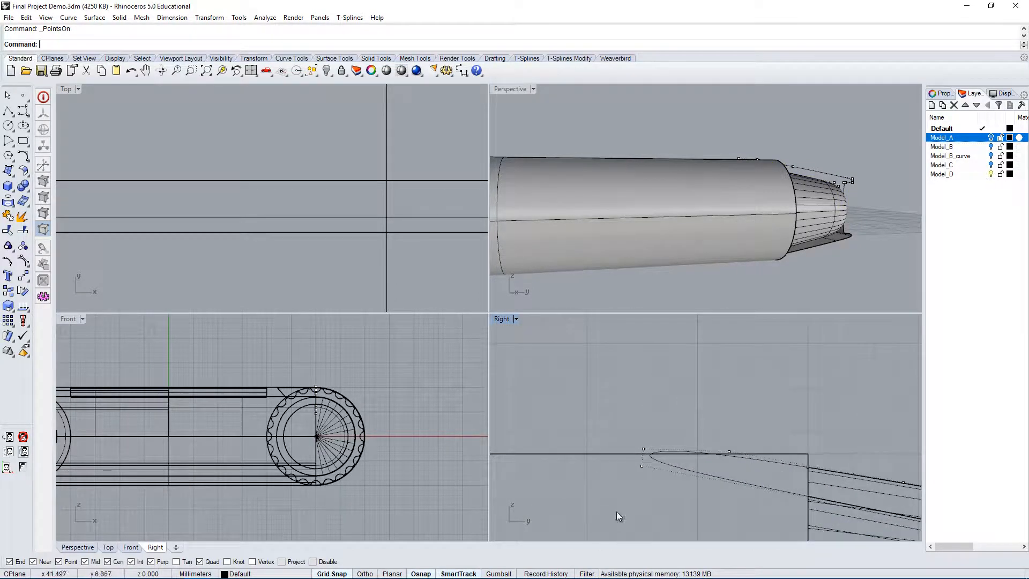
Draw a short diagonal cutting line from the lower branch of the profile curve's rounded tip in the Right view and select it
click(8, 111)
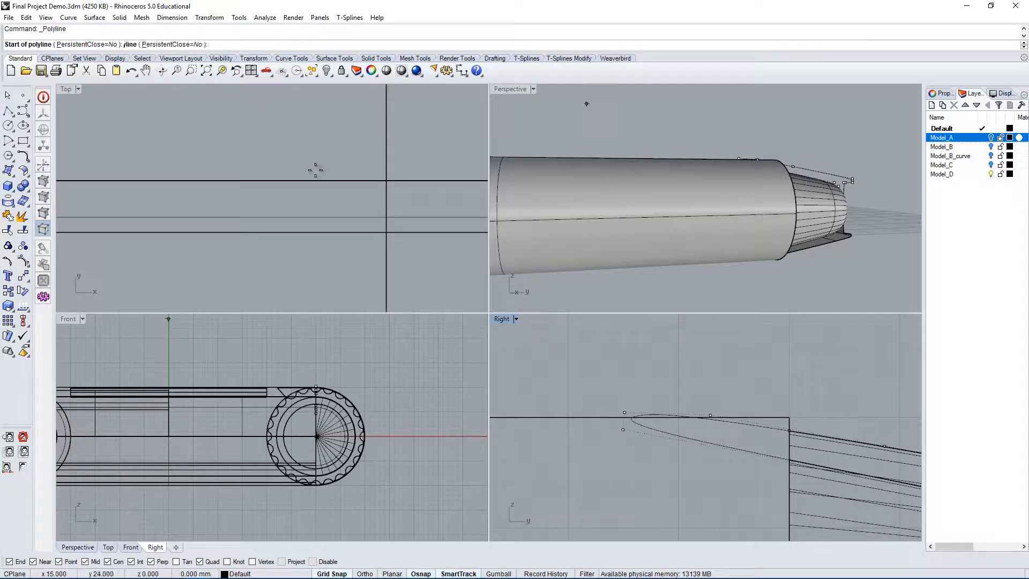
click(643, 425)
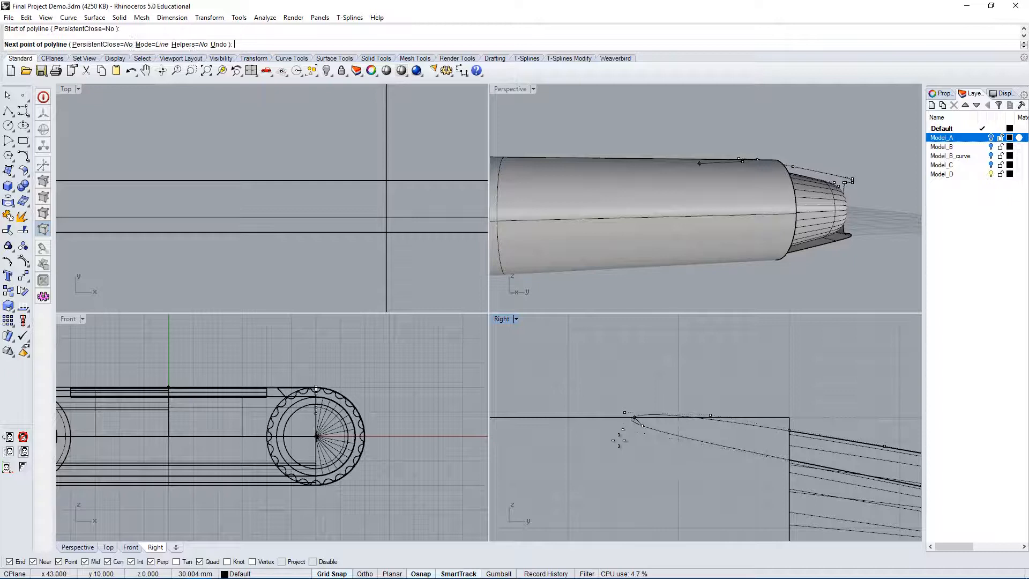
click(568, 483)
key(Return)
click(580, 474)
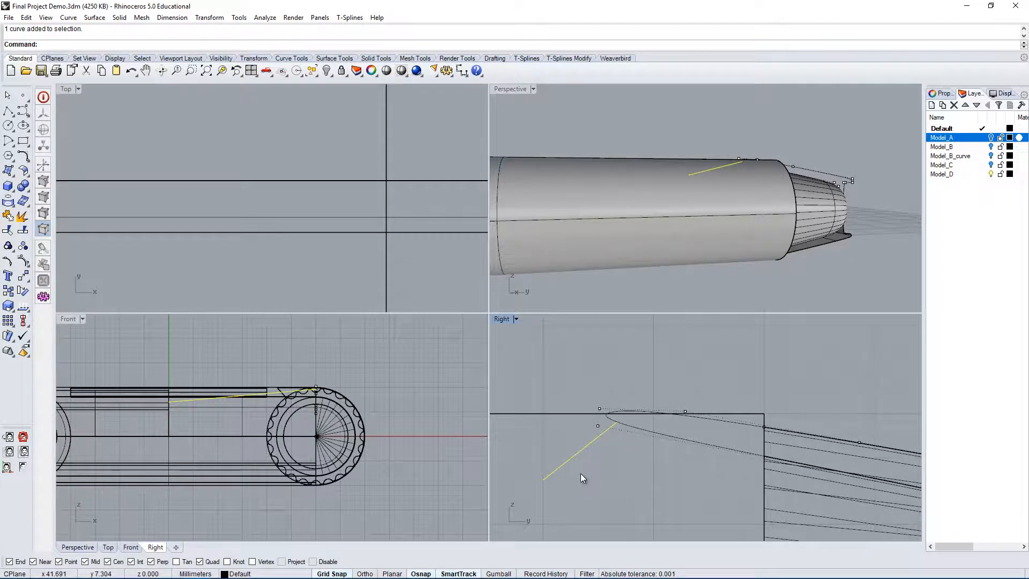
Trim off the profile curve's lower branch with the diagonal line and delete the cutting line
text(Trim)
key(Return)
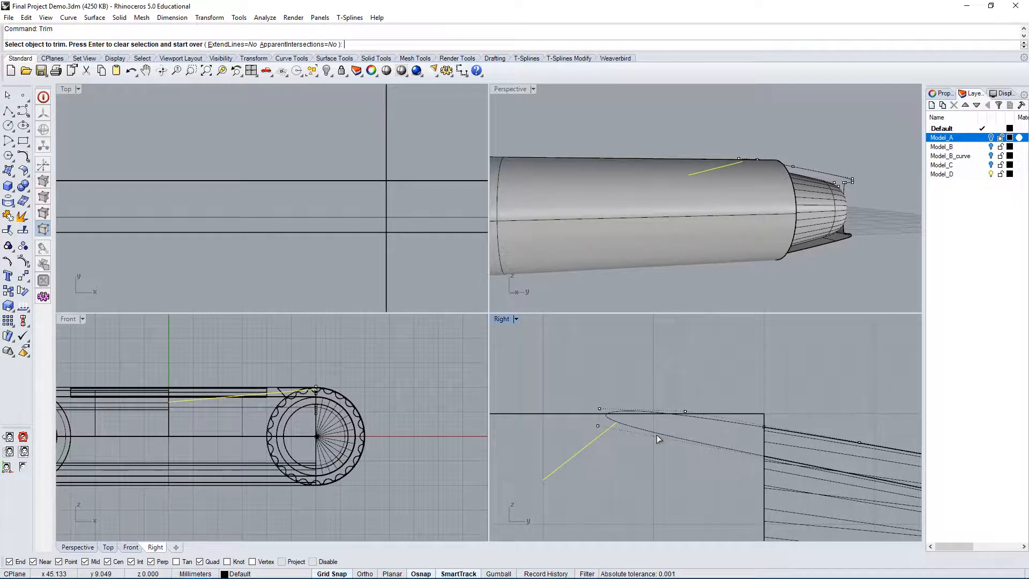
click(656, 435)
key(Return)
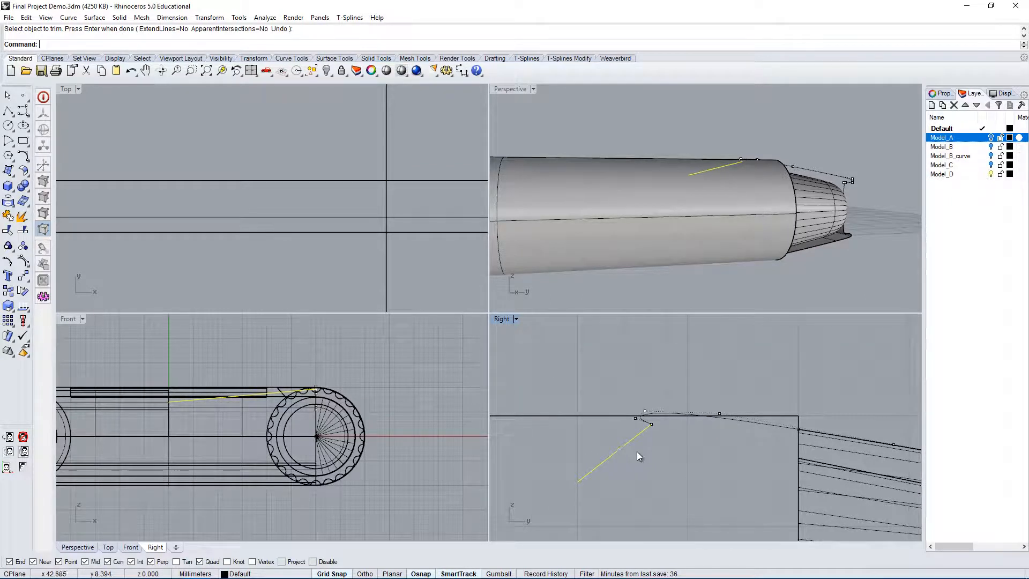
key(Delete)
right_drag(642, 445, 638, 442)
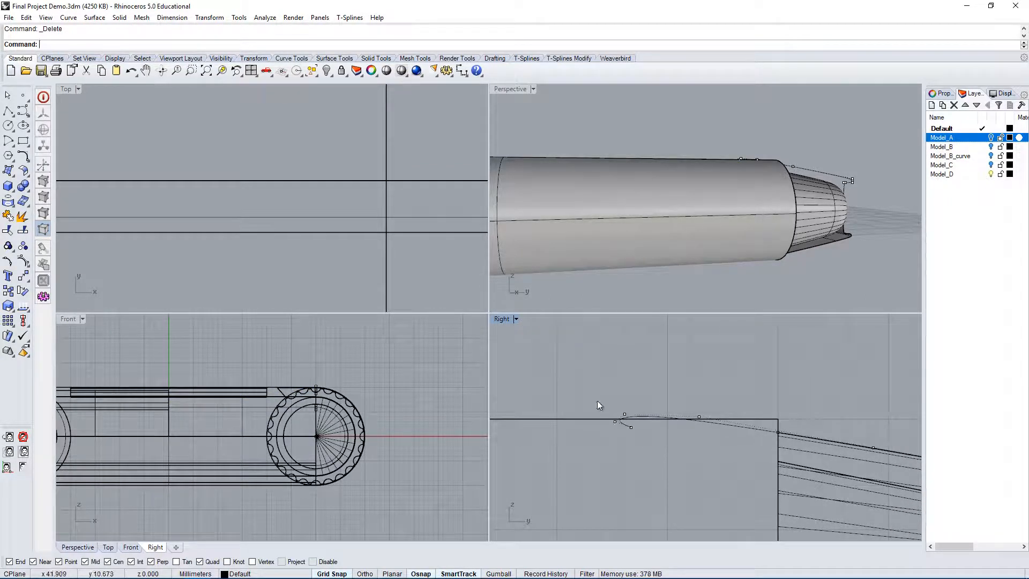
Delete the two control points at the hooked end of the trimmed profile curve
drag(661, 454, 603, 420)
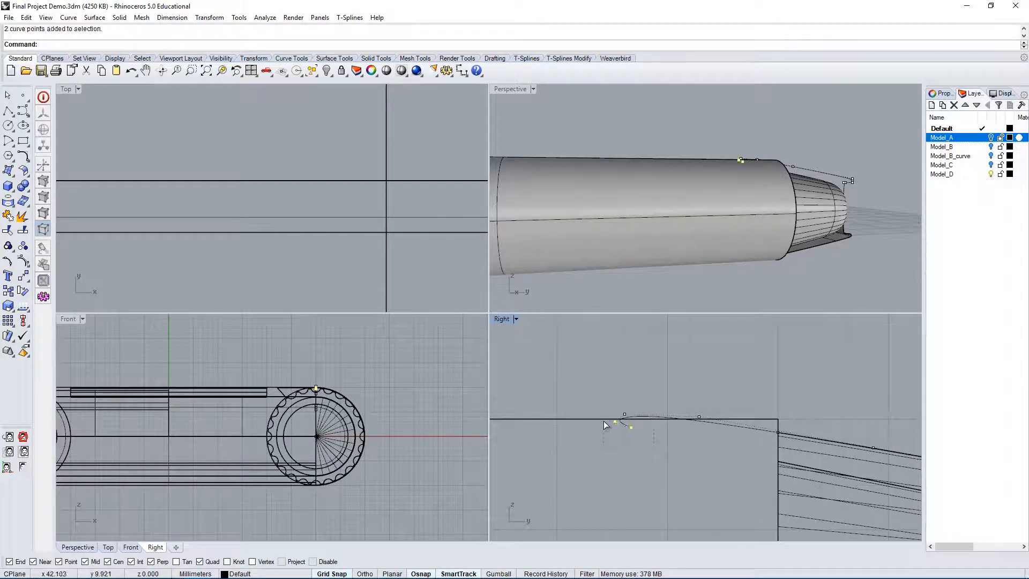
key(Delete)
right_drag(676, 423, 645, 408)
Move the profile curve's new end control point outward and upward so the curve continues straight along the taper
drag(561, 390, 617, 433)
right_drag(617, 434, 593, 421)
text(m)
key(Return)
click(663, 351)
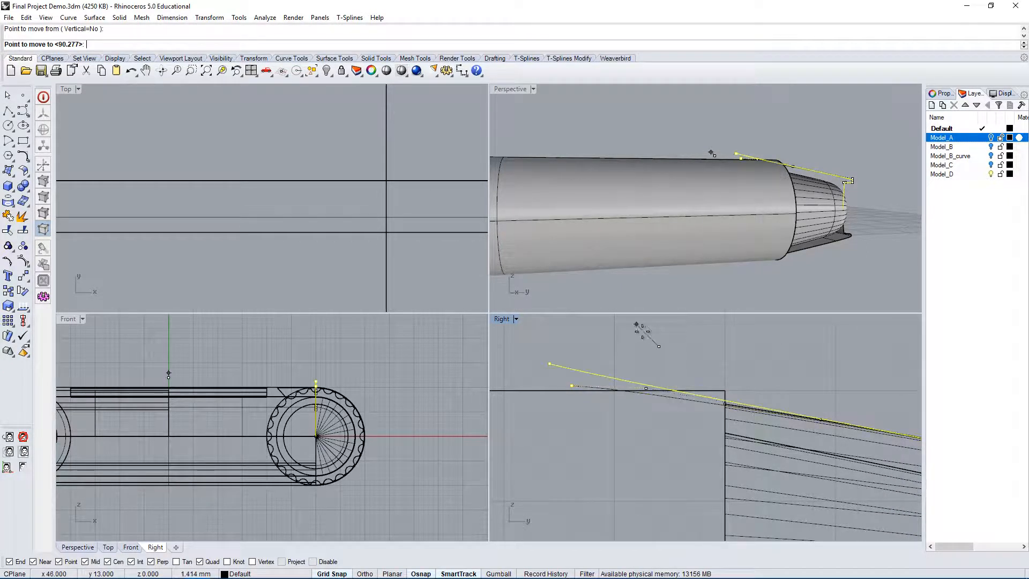
click(615, 332)
Delete the profile curve's control point at the wide edge of the tapered end
right_drag(725, 386, 745, 409)
scroll(674, 411, down, 4)
right_drag(749, 372, 652, 348)
scroll(652, 348, down, 2)
click(614, 346)
drag(634, 356, 664, 407)
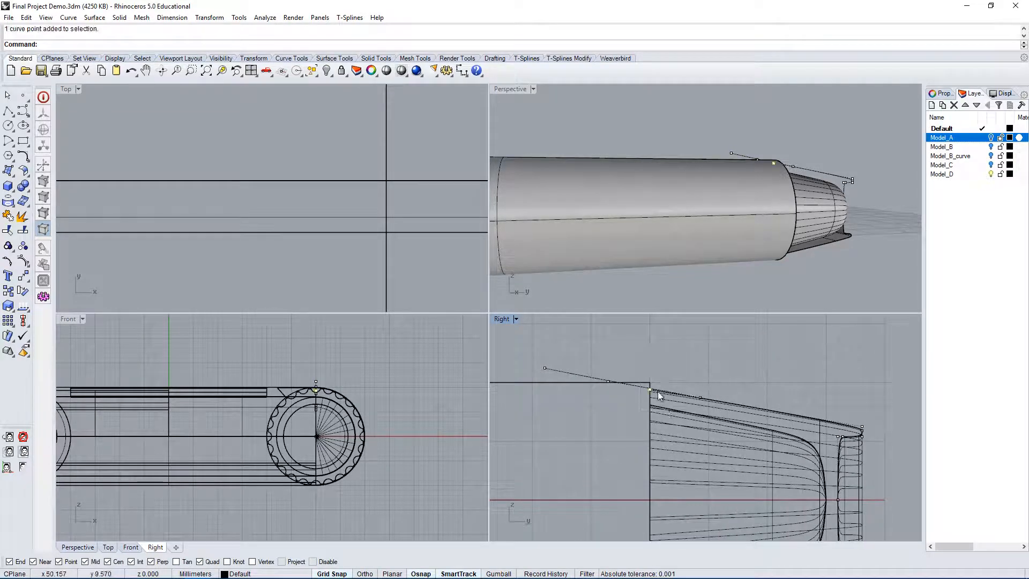
key(Delete)
right_drag(720, 428, 746, 440)
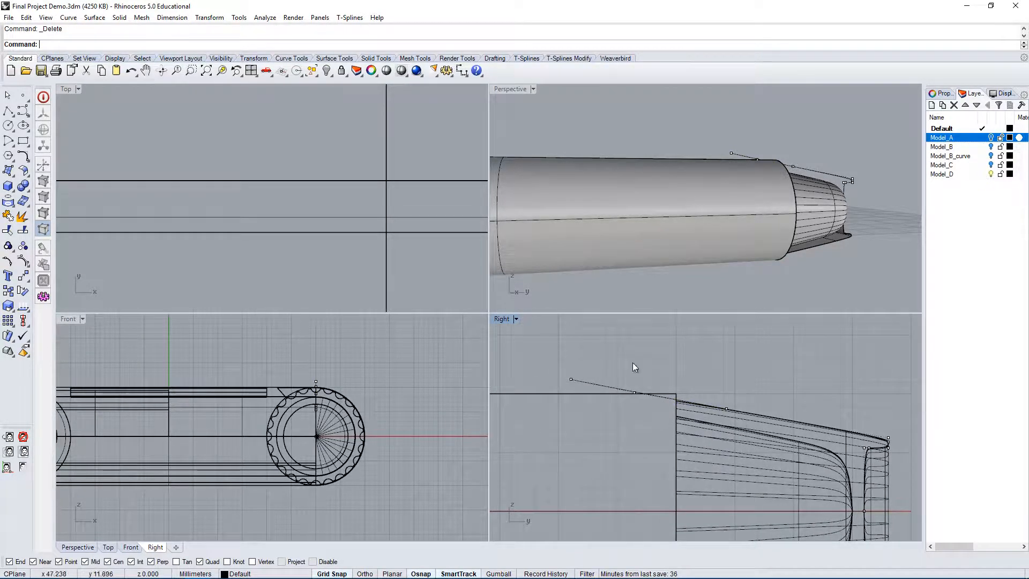
Select the profile curve's control point on the taper, just past the wide edge of the end piece
drag(631, 357, 766, 433)
drag(706, 379, 776, 427)
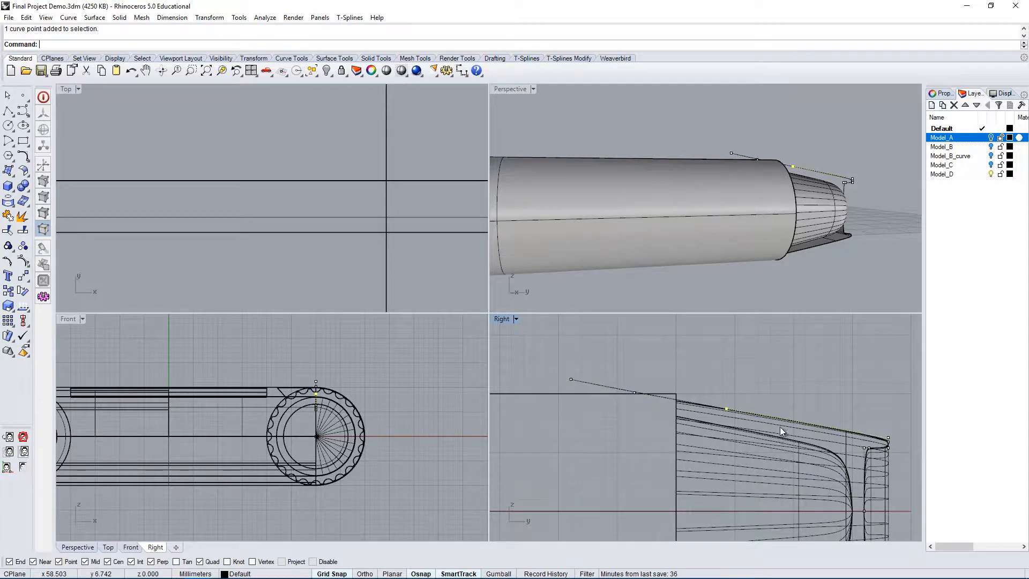
right_drag(781, 427, 718, 419)
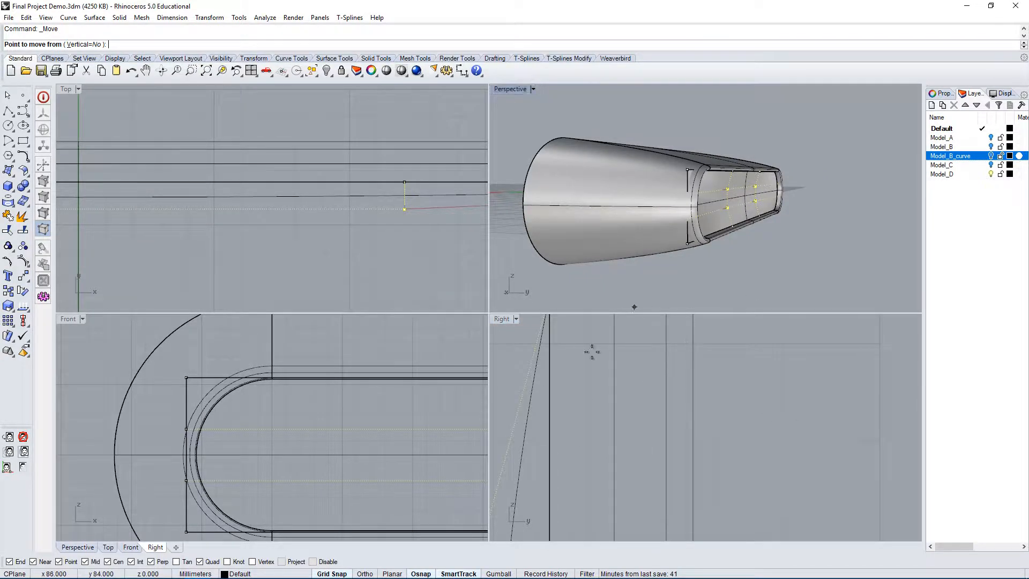
Move the end-cap surface's middle control points slightly outward along Y in the Top view, with Ortho on
right_drag(317, 227, 320, 211)
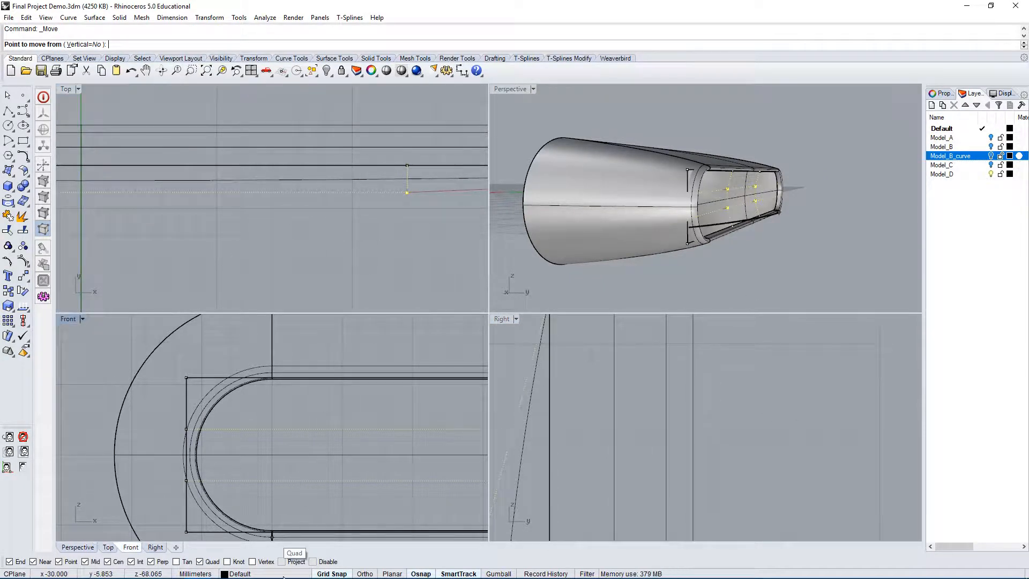
scroll(368, 292, up, 3)
click(356, 247)
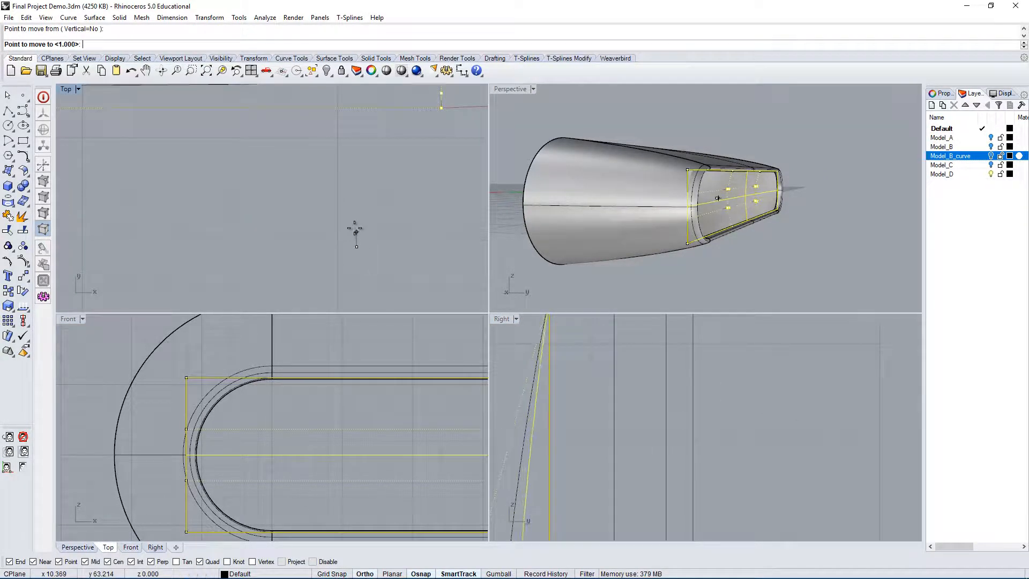
click(356, 228)
Examine in an enlarged Perspective view how the end-cap surface meets the rounded inner rim of the body shell
double_click(512, 89)
right_drag(700, 262, 477, 260)
scroll(281, 308, up, 5)
right_drag(413, 307, 388, 345)
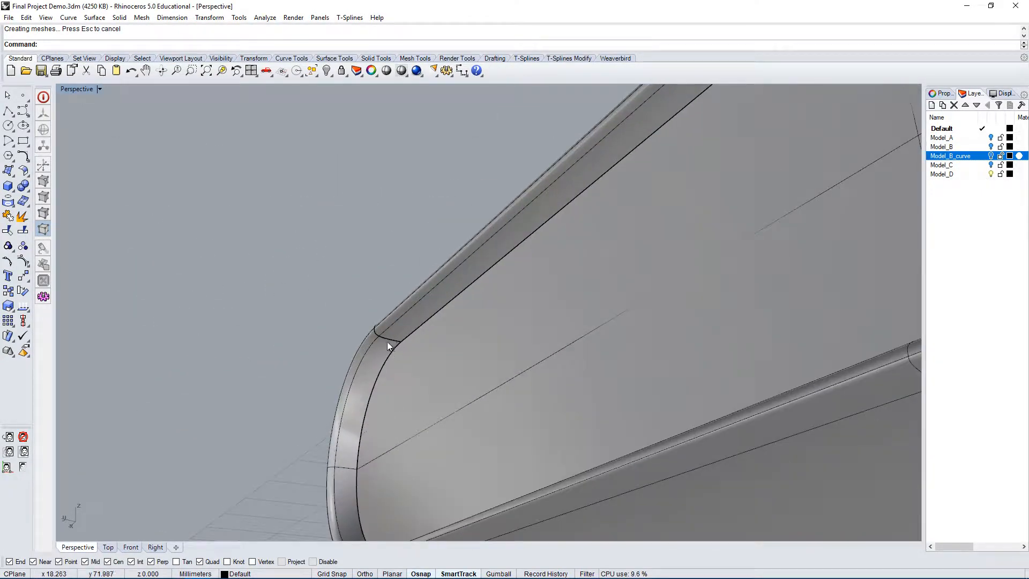
click(406, 377)
right_drag(507, 409, 533, 358)
key(Escape)
scroll(532, 358, down, 3)
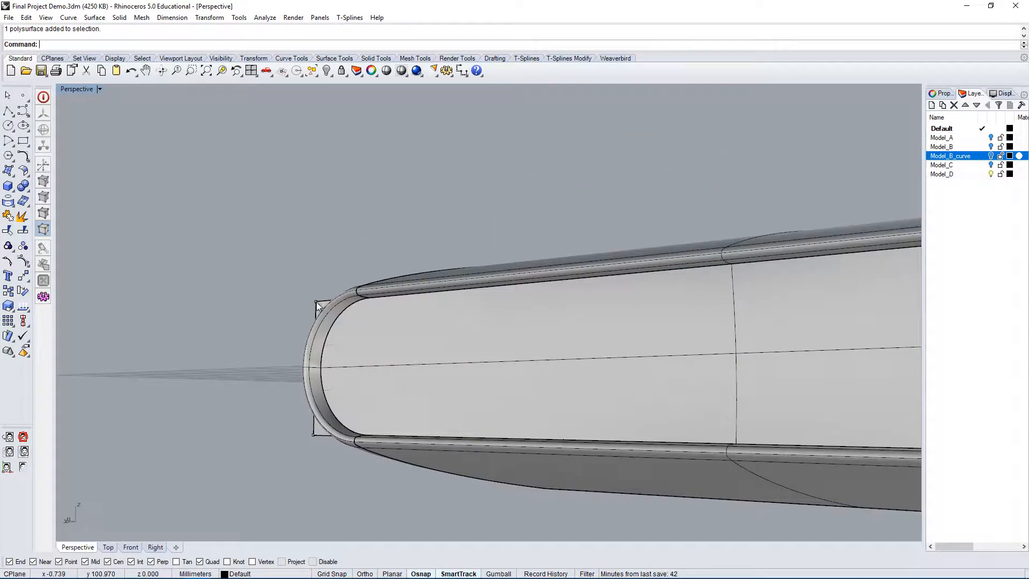
Move the end-cap surface slightly outward along Y in the Right view so it sits between the shell's inner and outer rim edges
click(326, 310)
right_drag(355, 321, 417, 213)
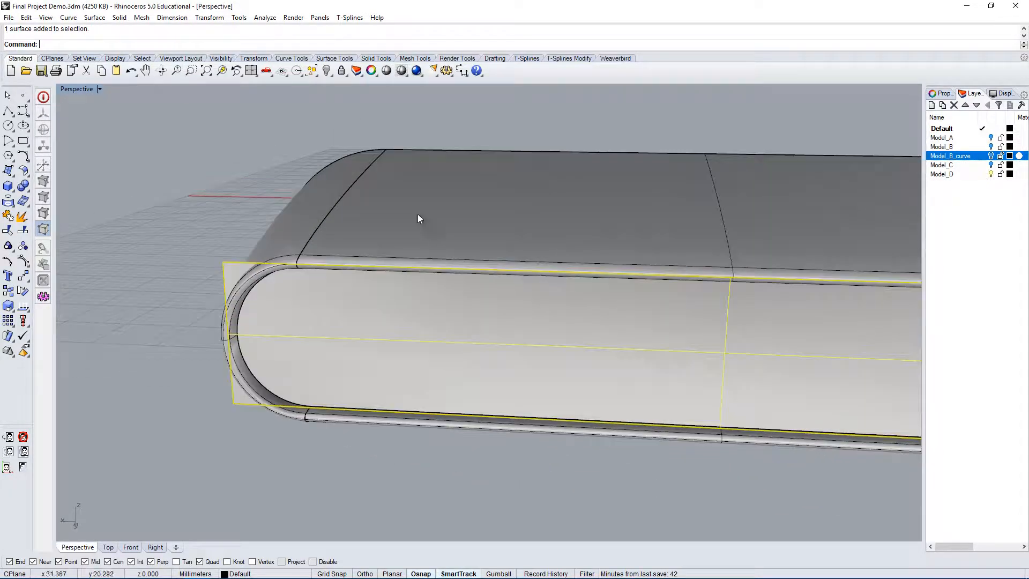
right_drag(416, 373, 401, 345)
right_drag(563, 352, 579, 415)
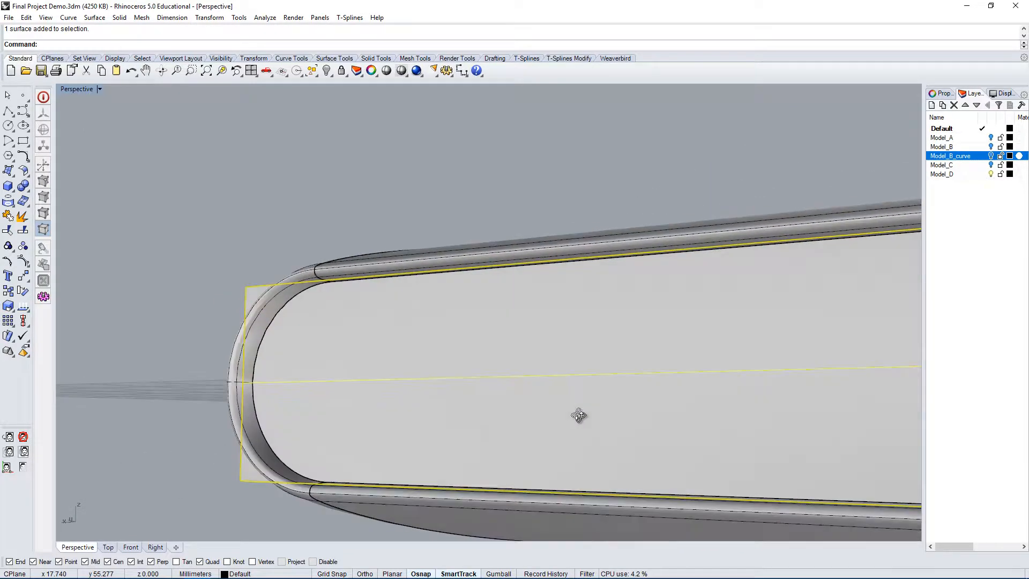
double_click(82, 89)
right_drag(299, 454, 371, 417)
scroll(371, 417, down, 8)
scroll(691, 412, down, 19)
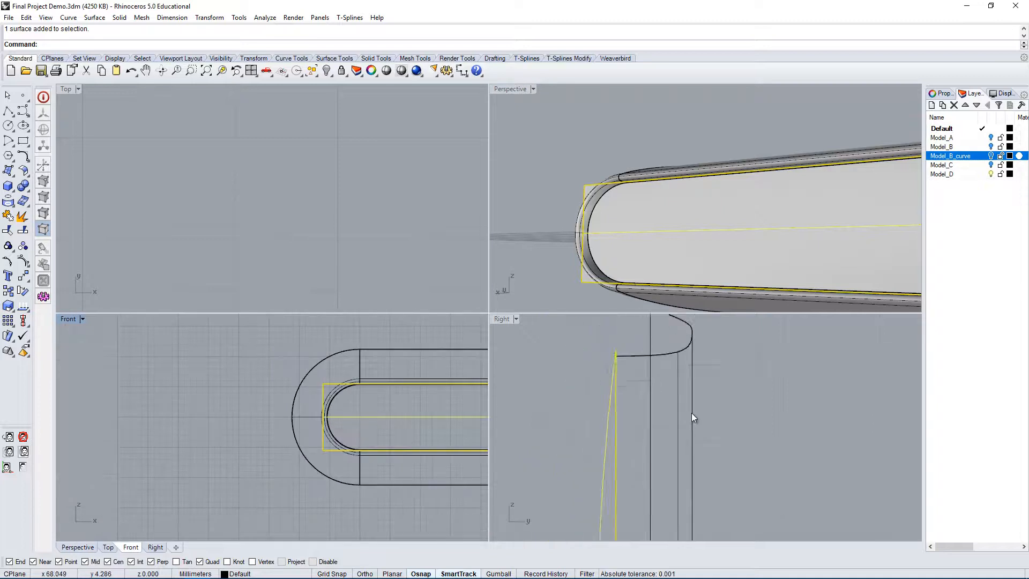
right_drag(744, 419, 693, 390)
text(m)
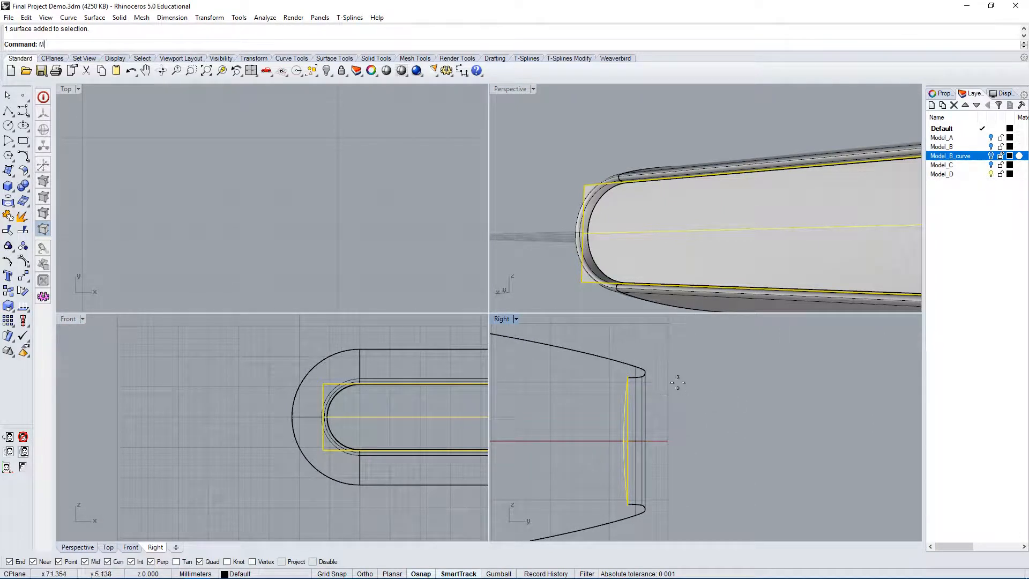
key(Return)
scroll(653, 360, up, 6)
click(658, 342)
click(667, 346)
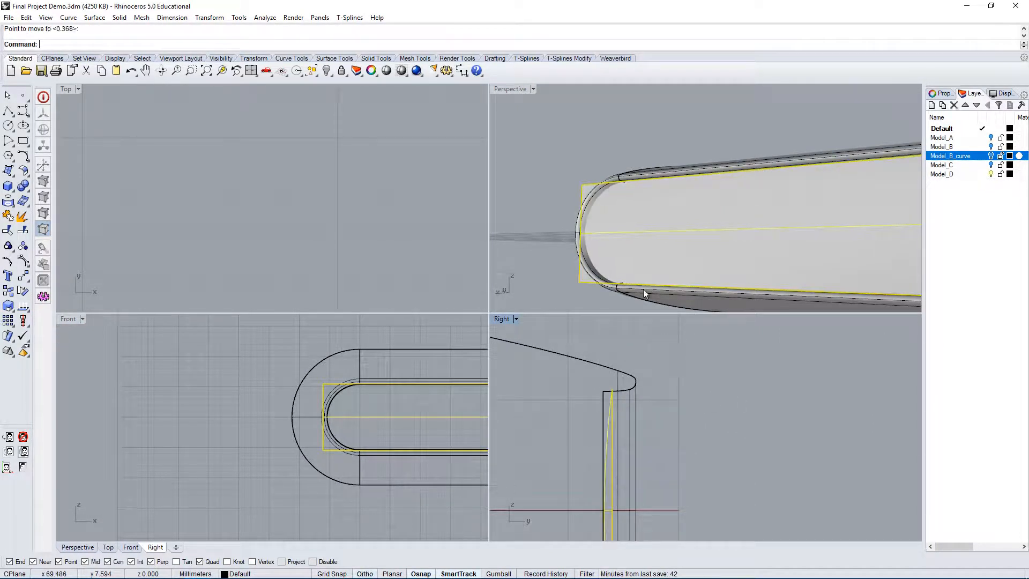
Examine the moved end-cap surface against the shell's rim in the Perspective and Right views
right_drag(626, 228, 758, 257)
right_drag(669, 341, 750, 374)
right_drag(739, 268, 756, 219)
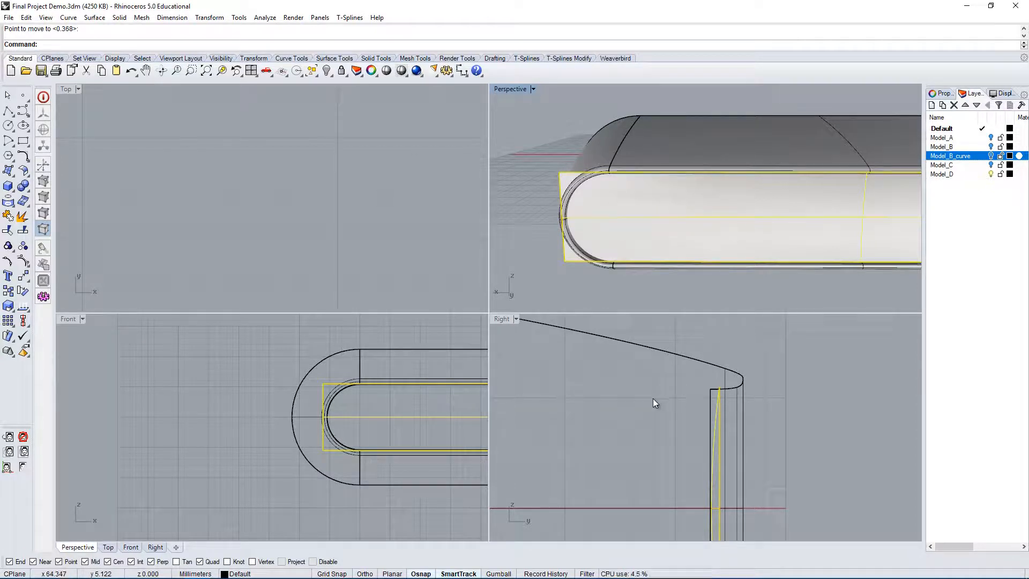
right_drag(722, 385, 676, 383)
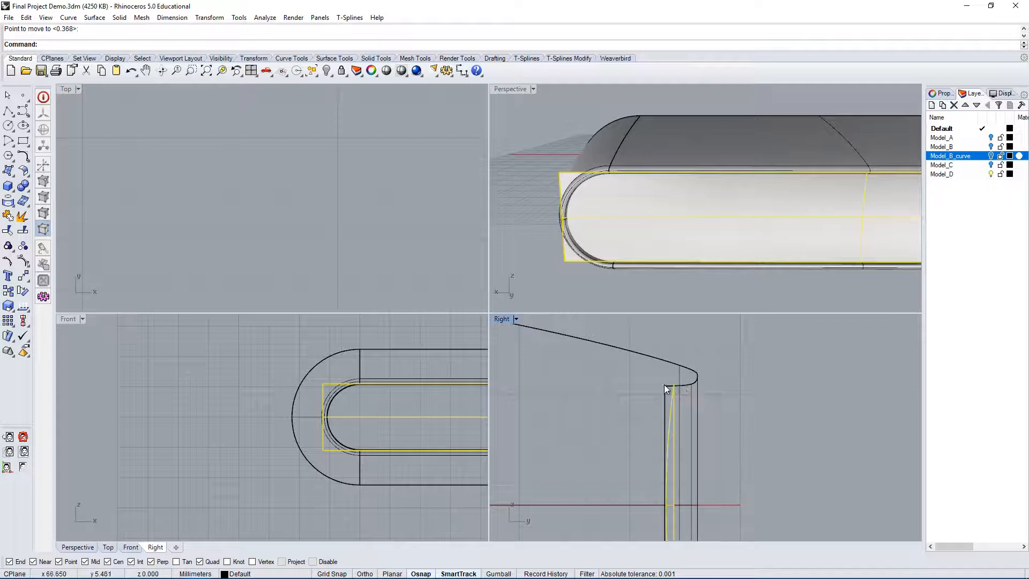
right_drag(717, 418, 689, 413)
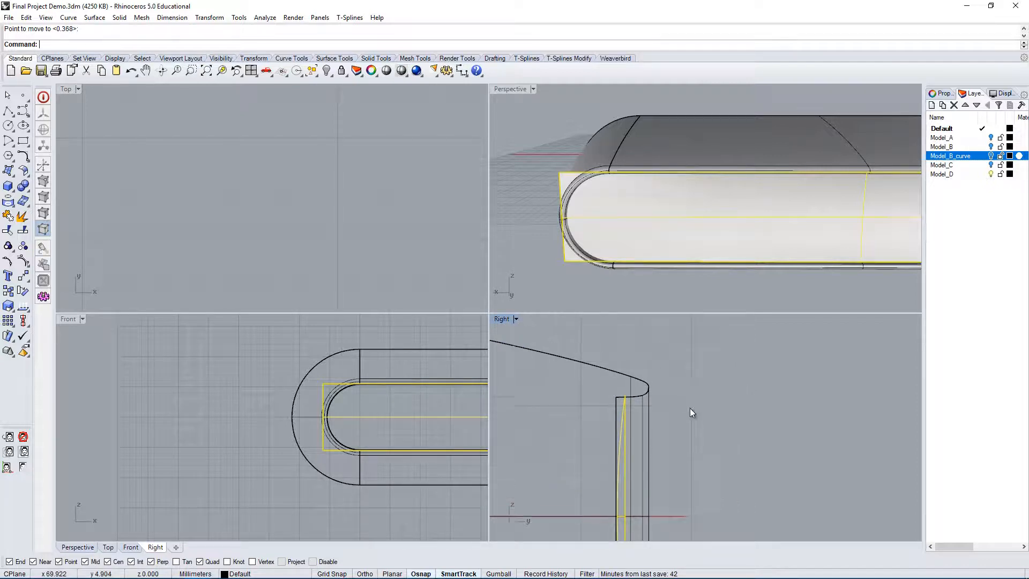
right_drag(670, 279, 690, 194)
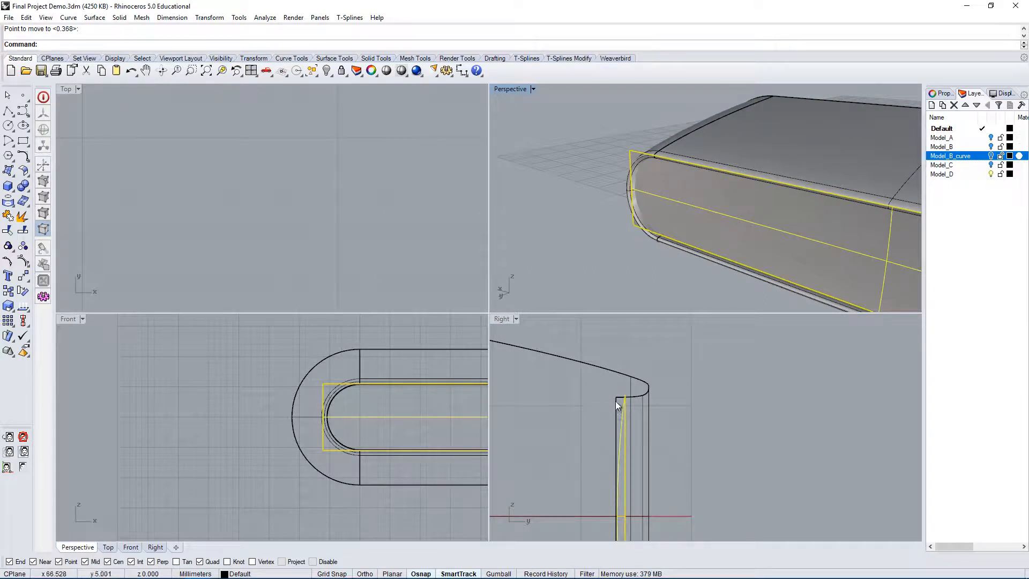
right_drag(697, 423, 759, 432)
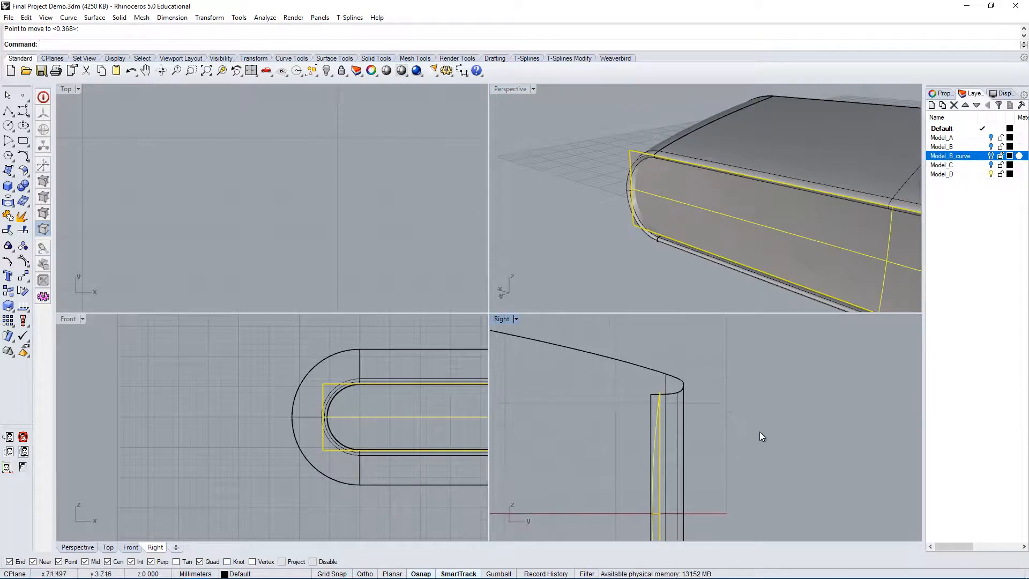
Start a Trim with both the body shell and the end-cap surface as cutting objects
key(Escape)
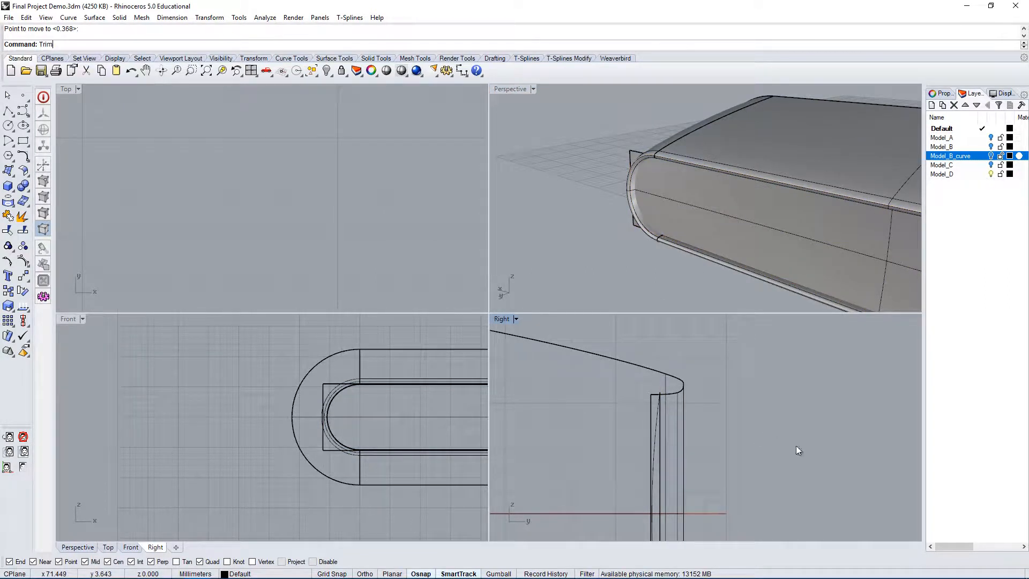
text(Trim)
key(Return)
click(670, 208)
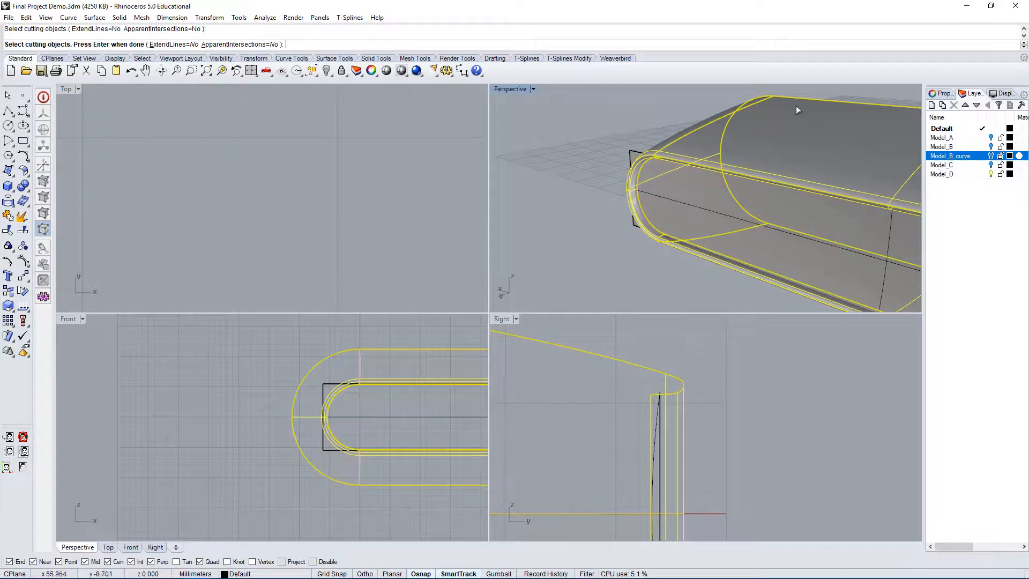
right_drag(641, 188, 648, 127)
click(565, 171)
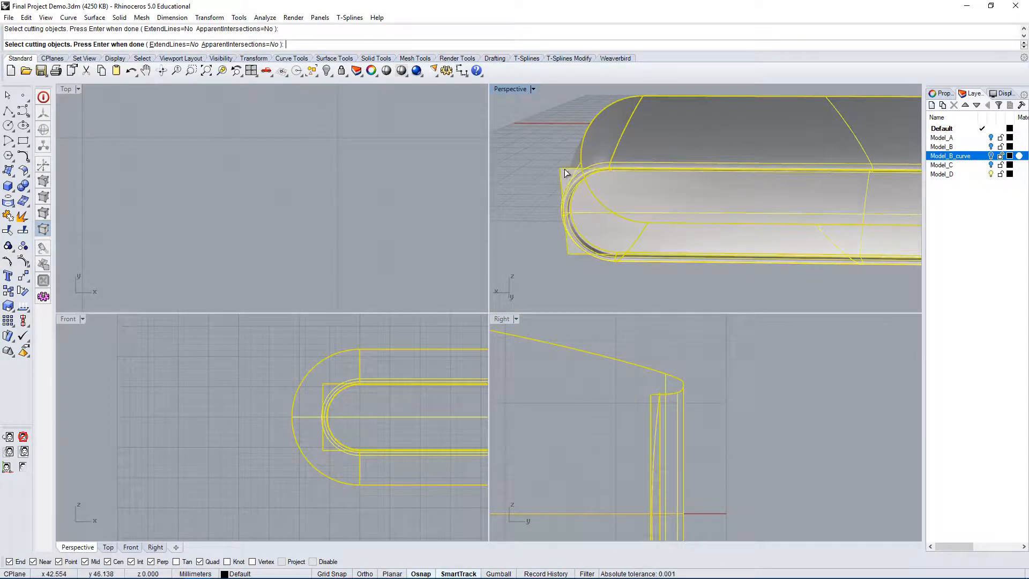
key(Return)
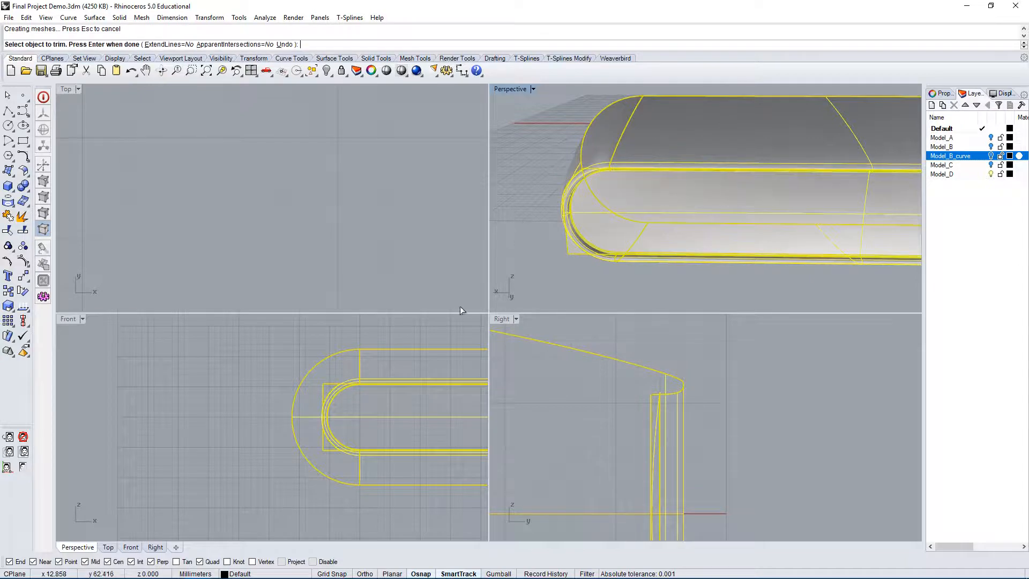
right_drag(599, 243, 612, 168)
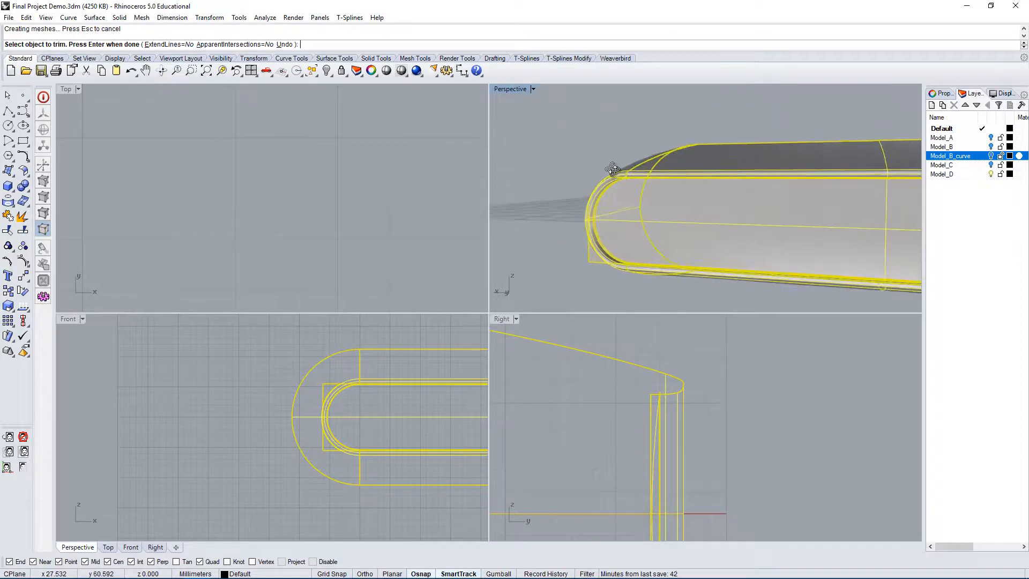
click(593, 256)
right_drag(596, 255, 699, 237)
key(ctrl+z)
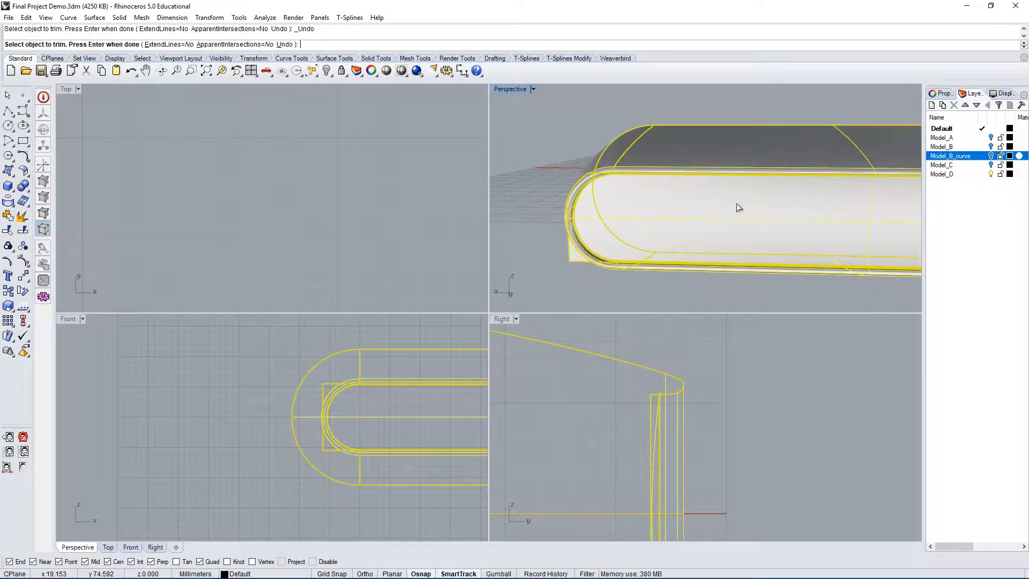
Trim off the end-cap surface's remaining corners outside the rounded rim, finish the trim and select the trimmed cap to check it
right_drag(738, 207, 593, 183)
click(593, 181)
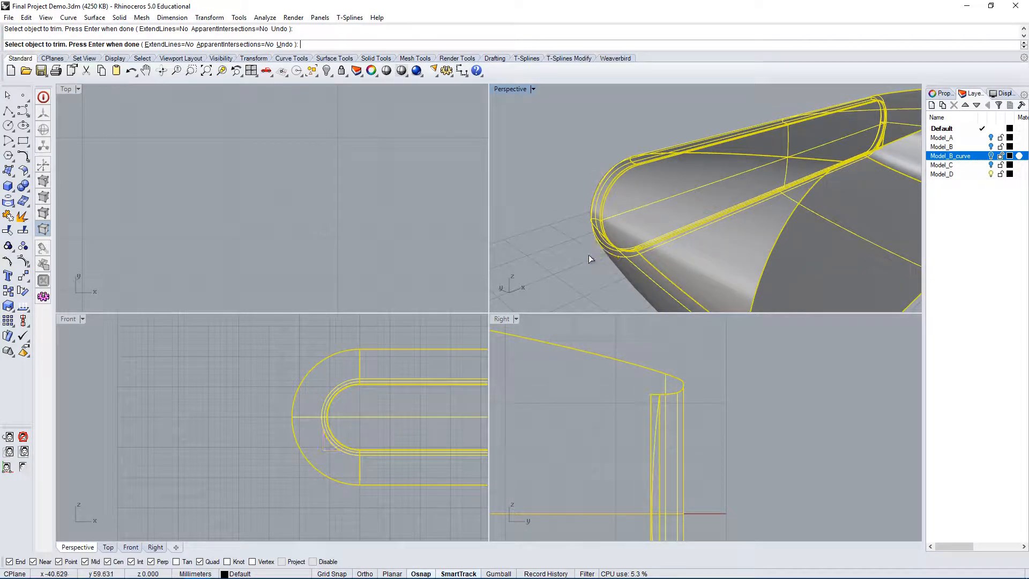
right_drag(588, 255, 645, 209)
right_click(723, 213)
click(650, 166)
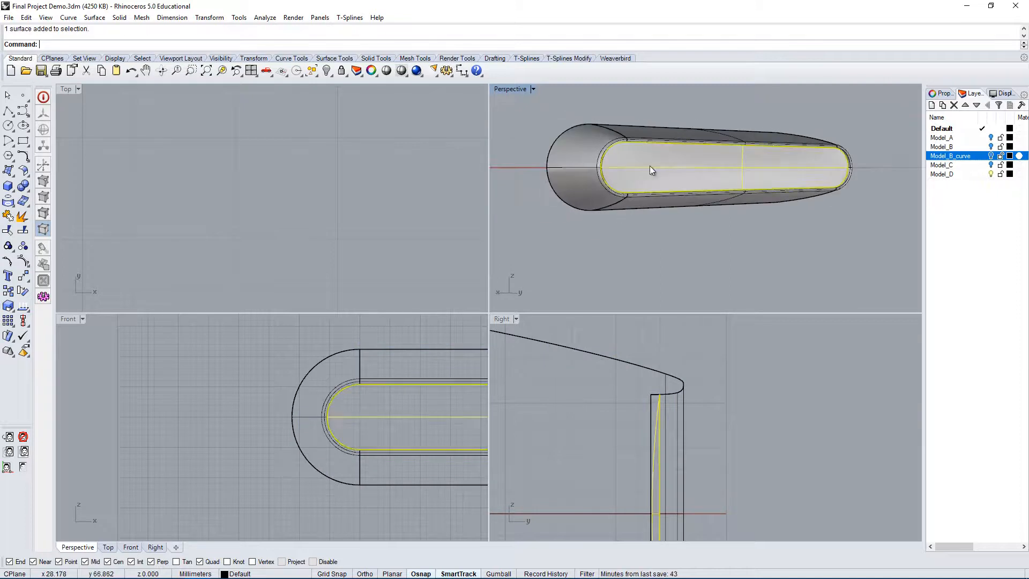
right_drag(649, 166, 826, 166)
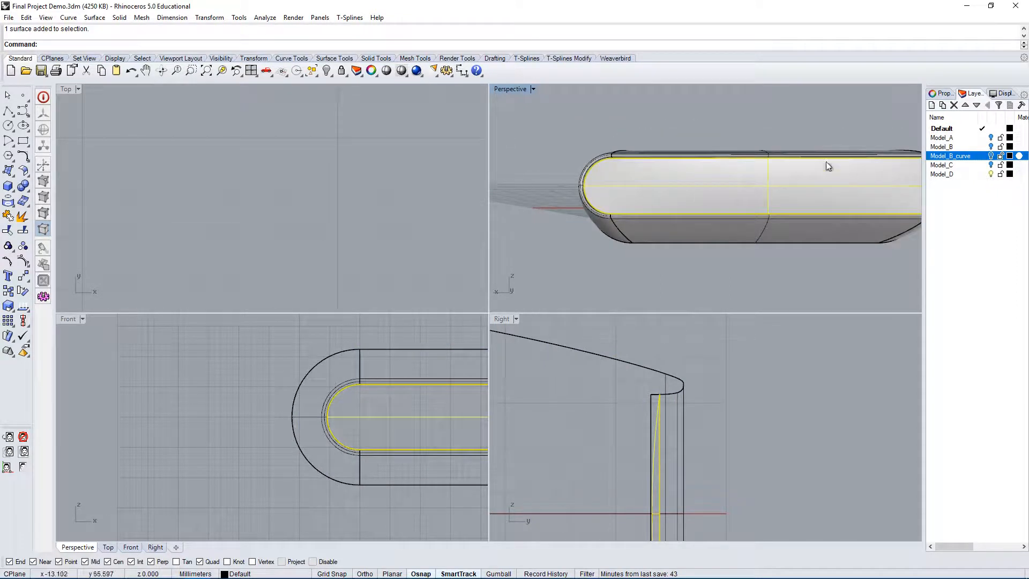
Try to join the end-cap surface with the body shell
right_drag(666, 193, 635, 204)
click(829, 143)
drag(879, 126, 573, 294)
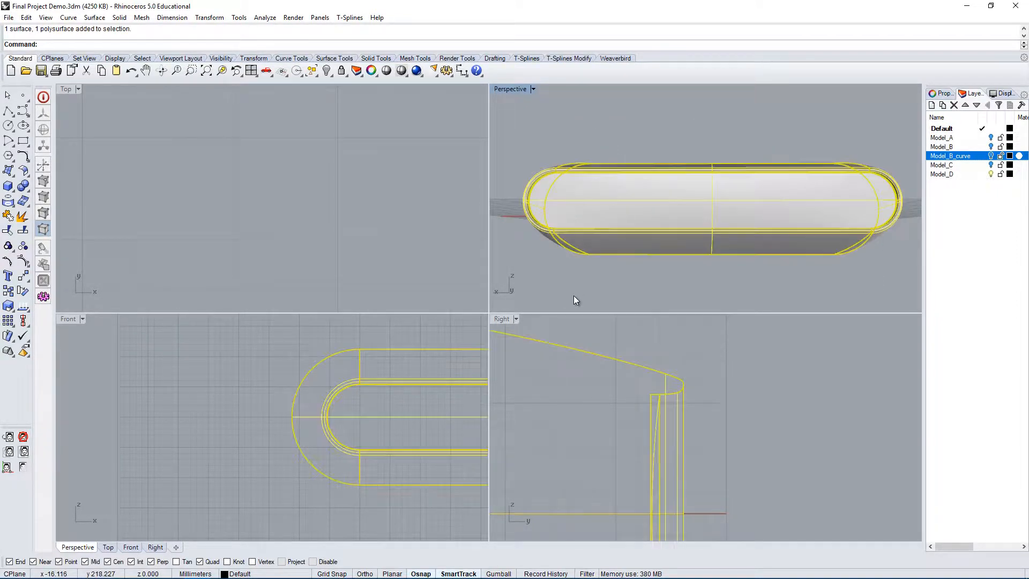
key(Return)
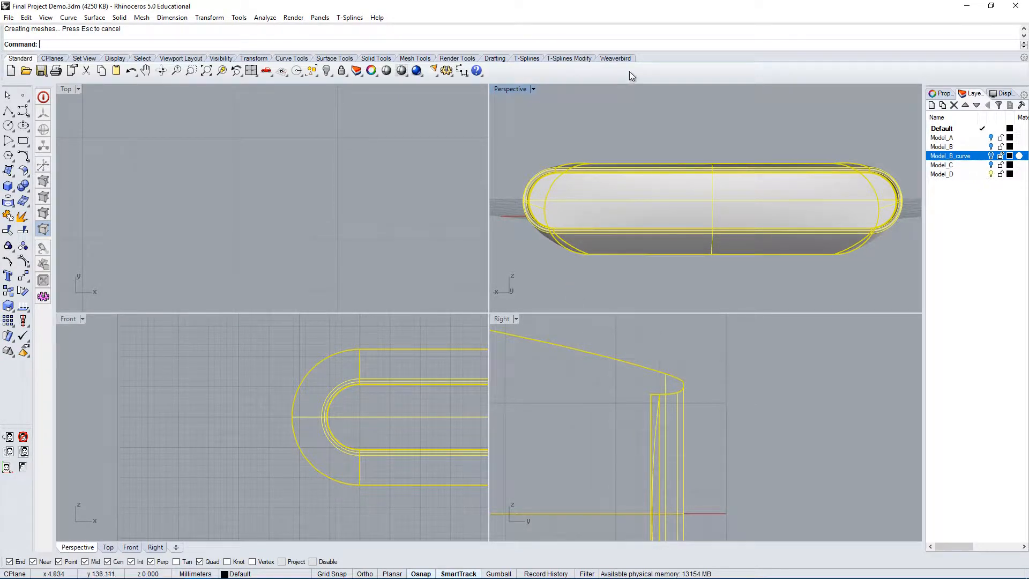
Maximize the Perspective view and look at the rounded rim and end cap from several angles
double_click(510, 88)
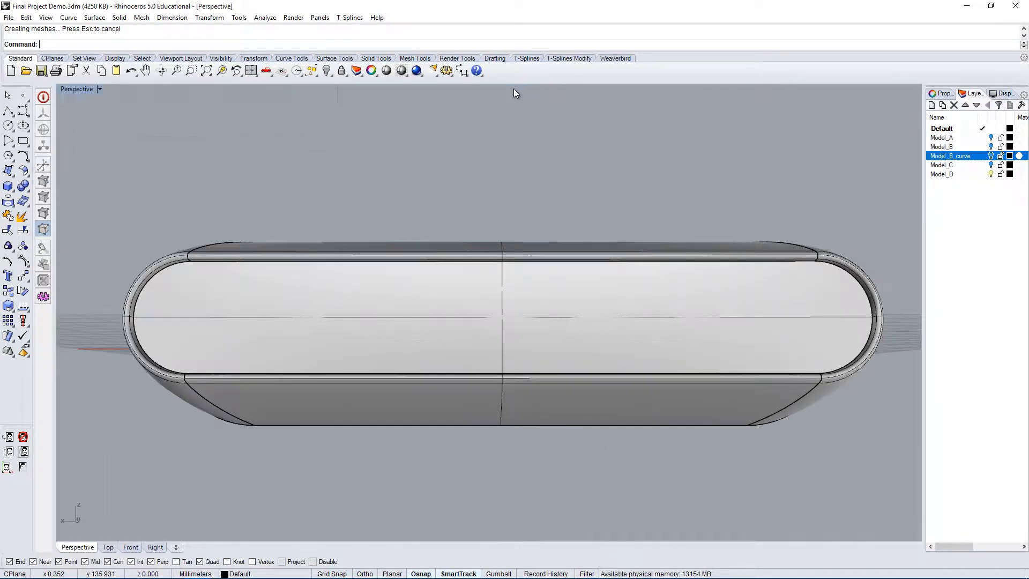
right_drag(498, 139, 252, 262)
scroll(252, 257, up, 3)
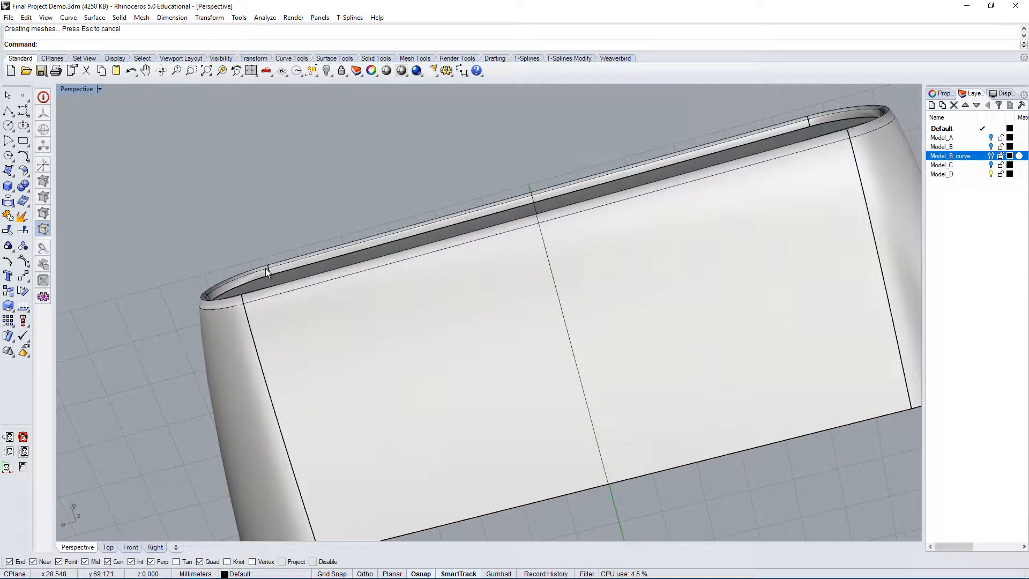
right_drag(262, 270, 288, 235)
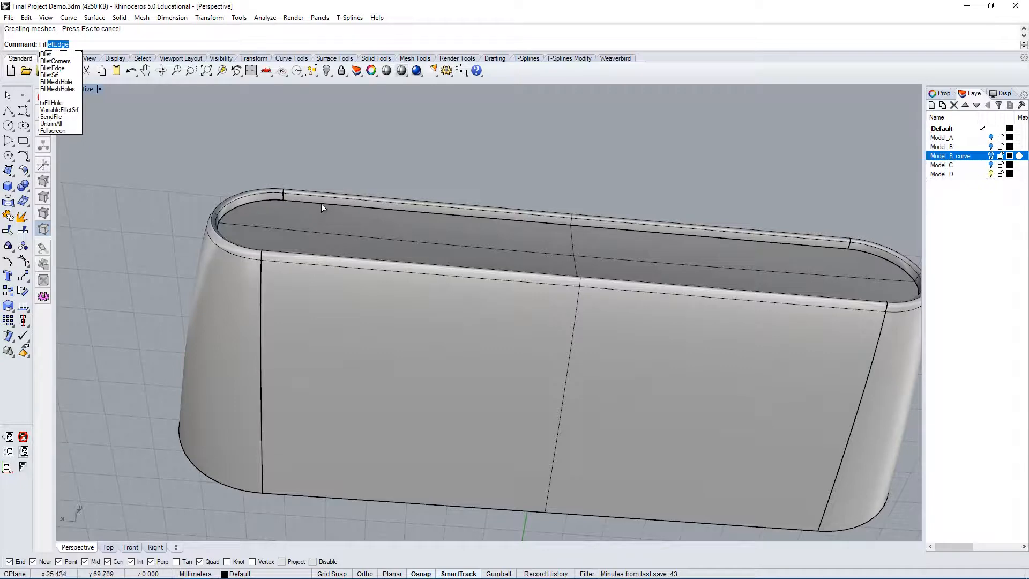
key(Return)
right_drag(321, 205, 333, 218)
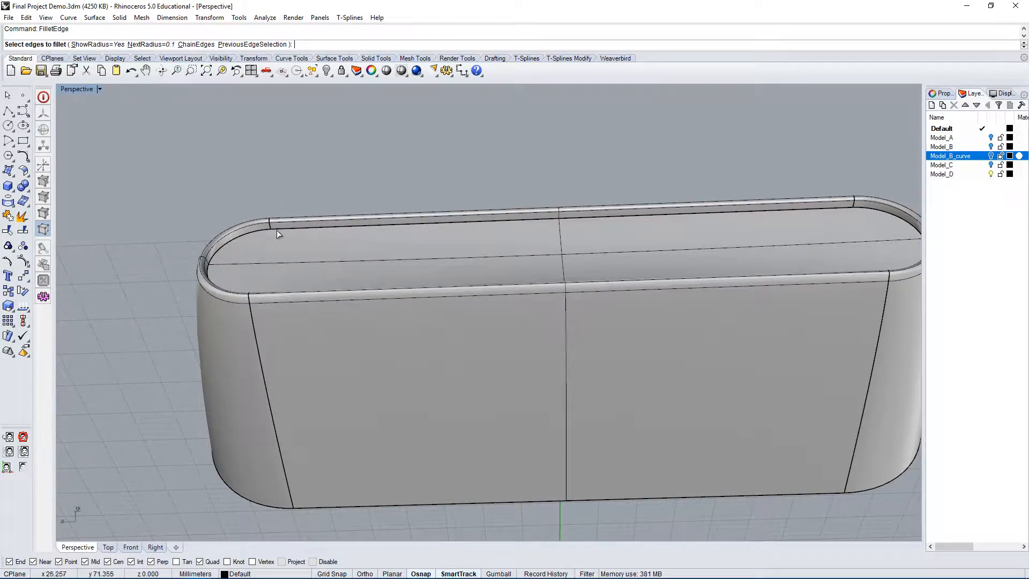
right_drag(265, 230, 271, 297)
key(Escape)
Try again to join the end-cap surface to the shell by selecting both surfaces in the enlarged view
click(307, 302)
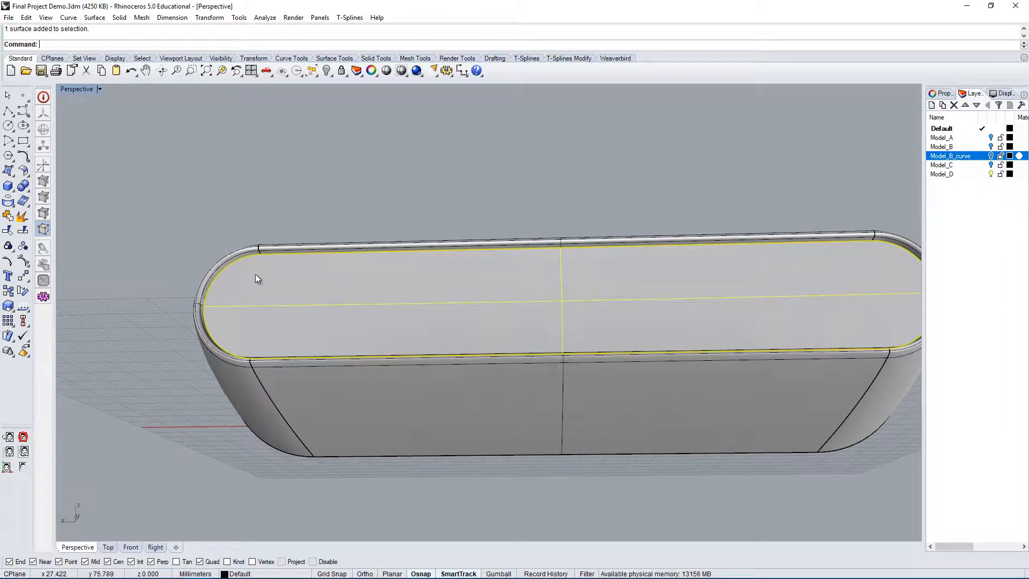
click(245, 256)
key(Return)
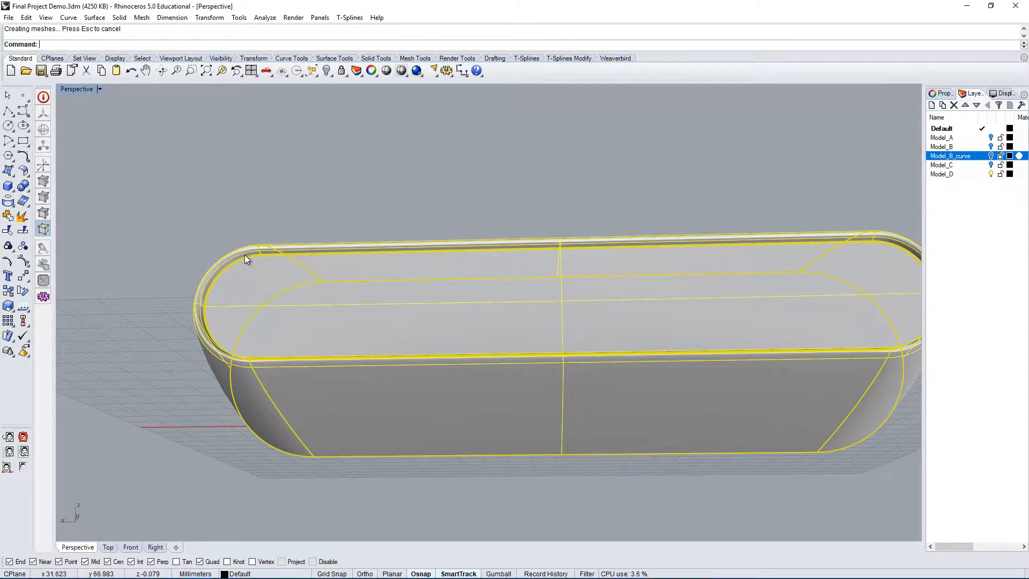
key(Return)
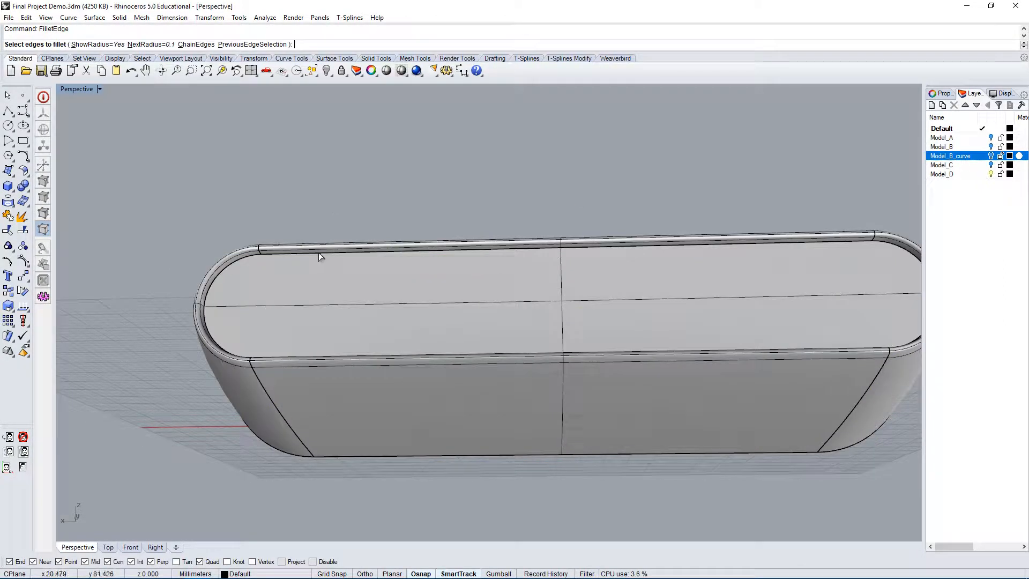
right_drag(282, 252, 295, 303)
key(Escape)
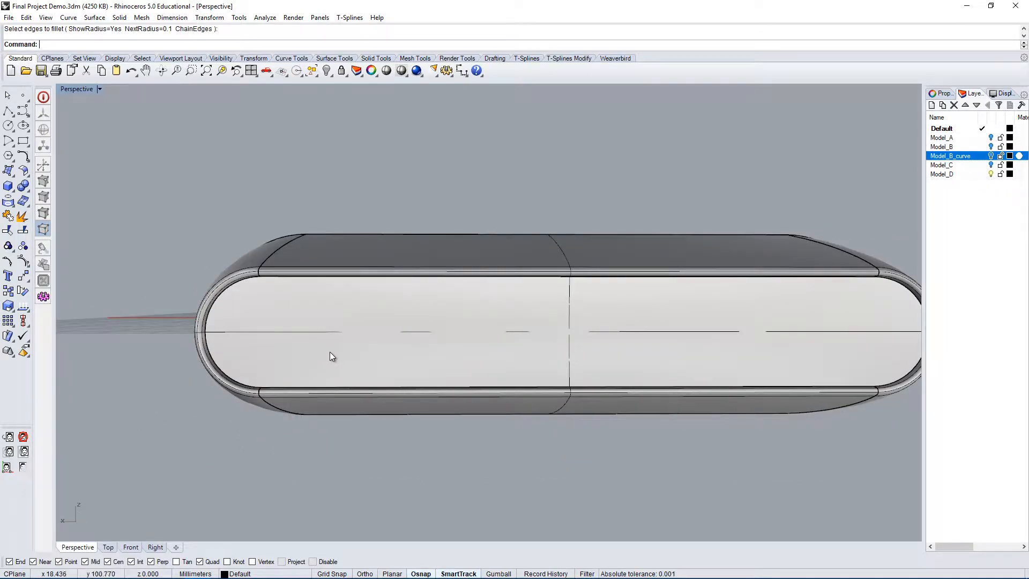
Try Join once more on the end cap and shell, and reselect the cap to check whether they are connected
click(351, 359)
right_drag(351, 359, 658, 288)
click(658, 288)
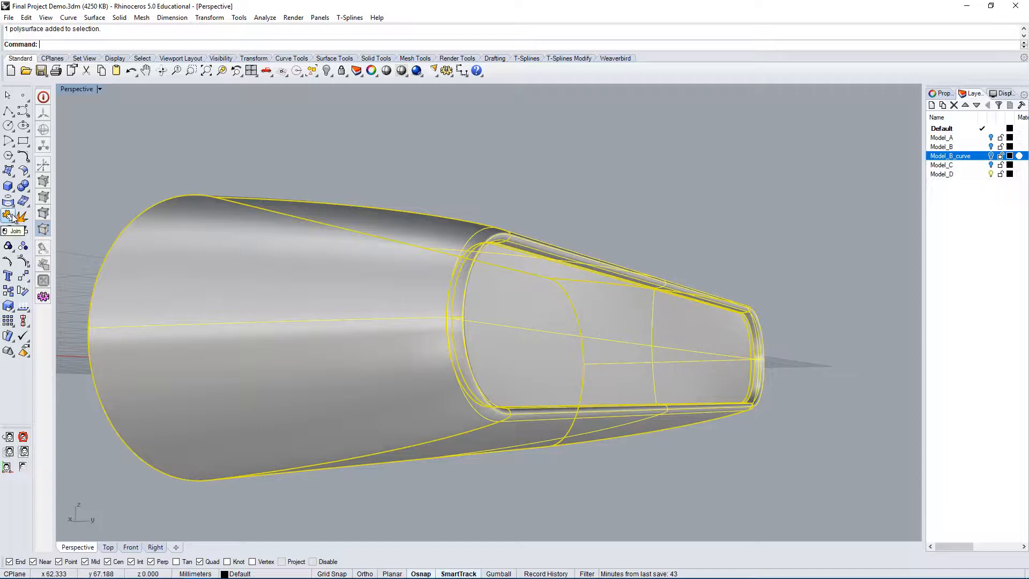
click(9, 215)
click(561, 307)
Select the shell and examine where its inner rim edge lies relative to the end-cap surface
right_drag(561, 307, 551, 265)
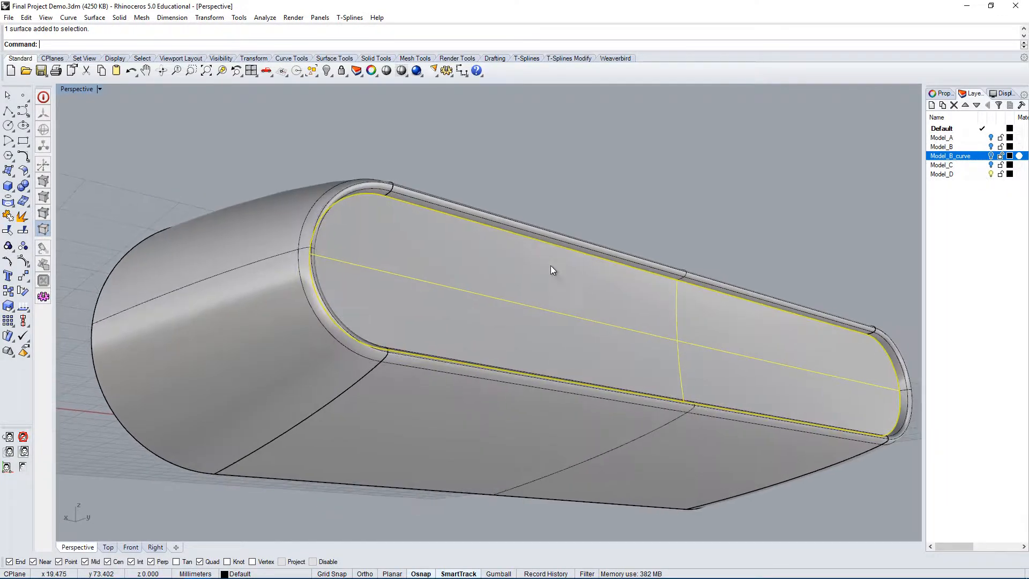
click(552, 233)
scroll(553, 208, up, 10)
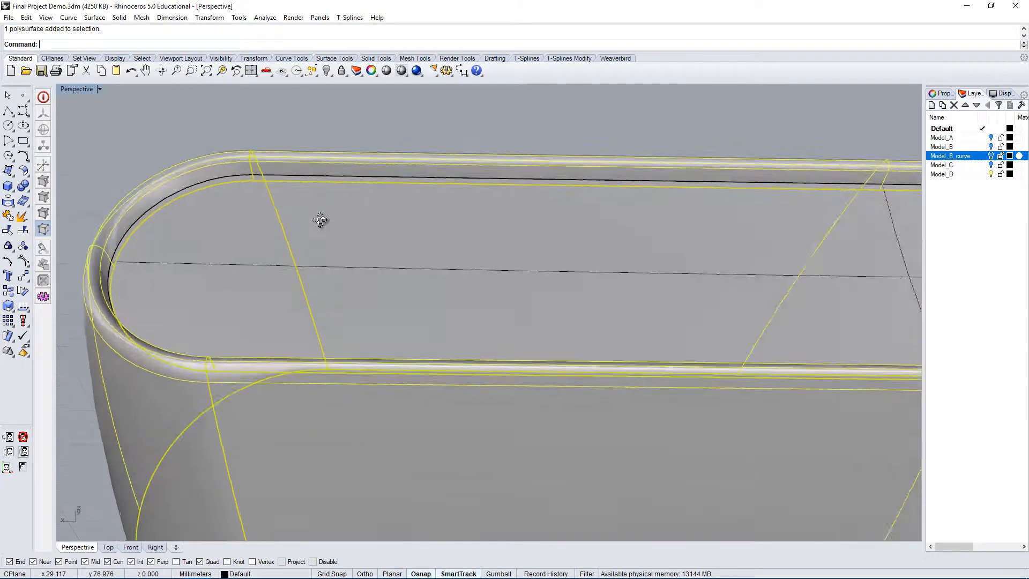
right_drag(211, 126, 317, 139)
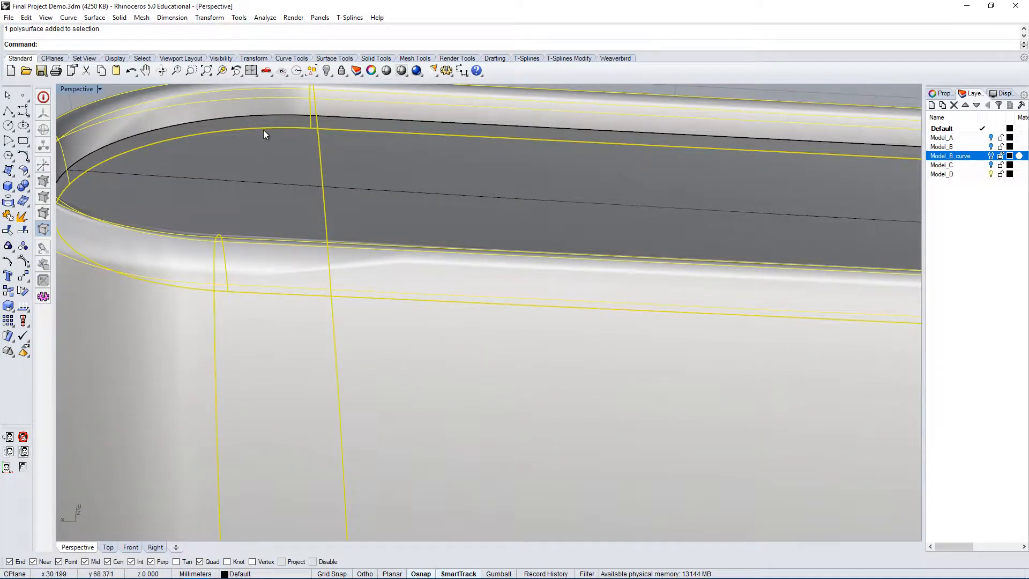
Trim off the shell's inner rim strip behind the end cap, using the end-cap surface as the cutting object, and finish the trim
click(296, 162)
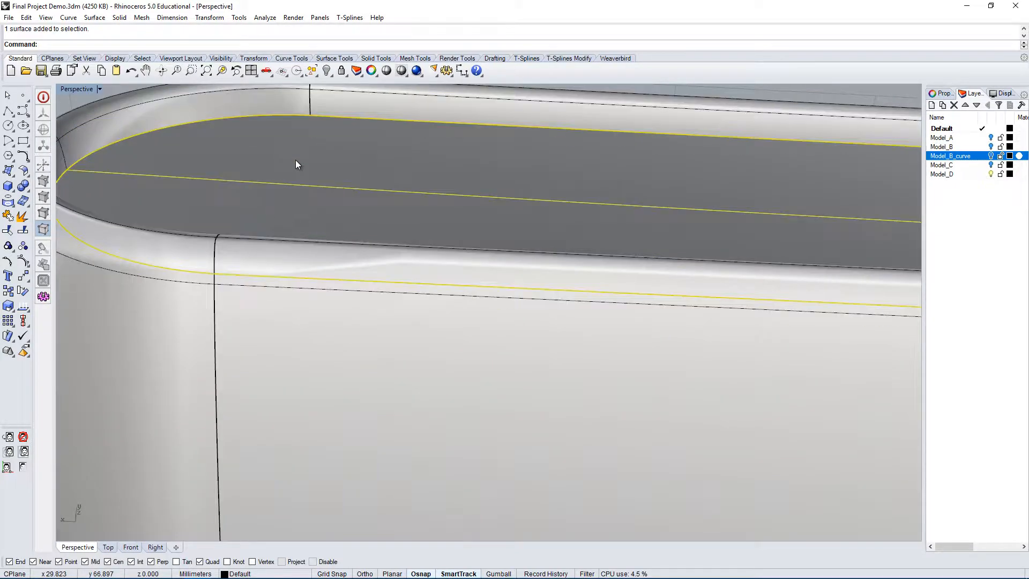
text(Trim)
key(Return)
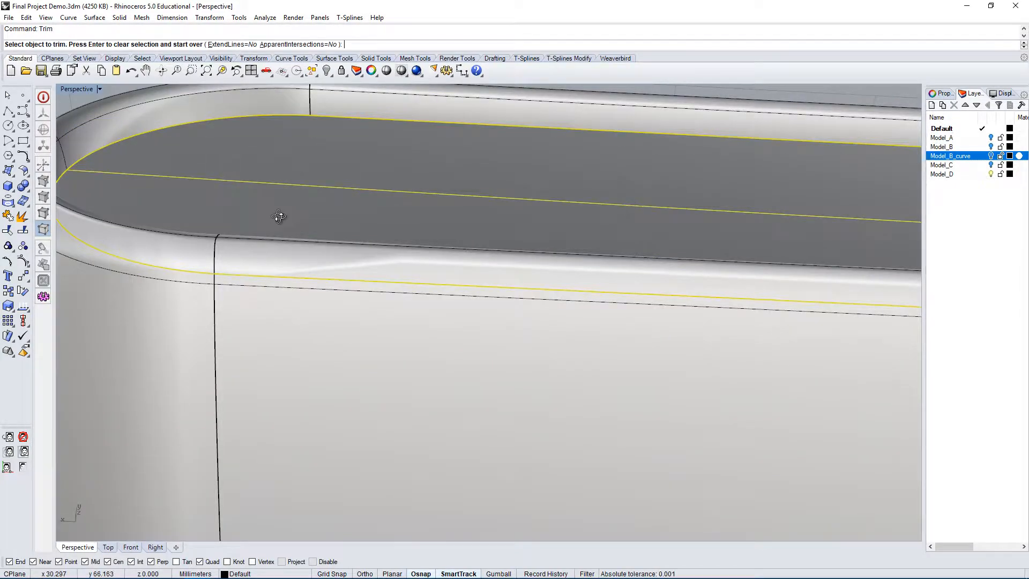
right_drag(278, 218, 296, 374)
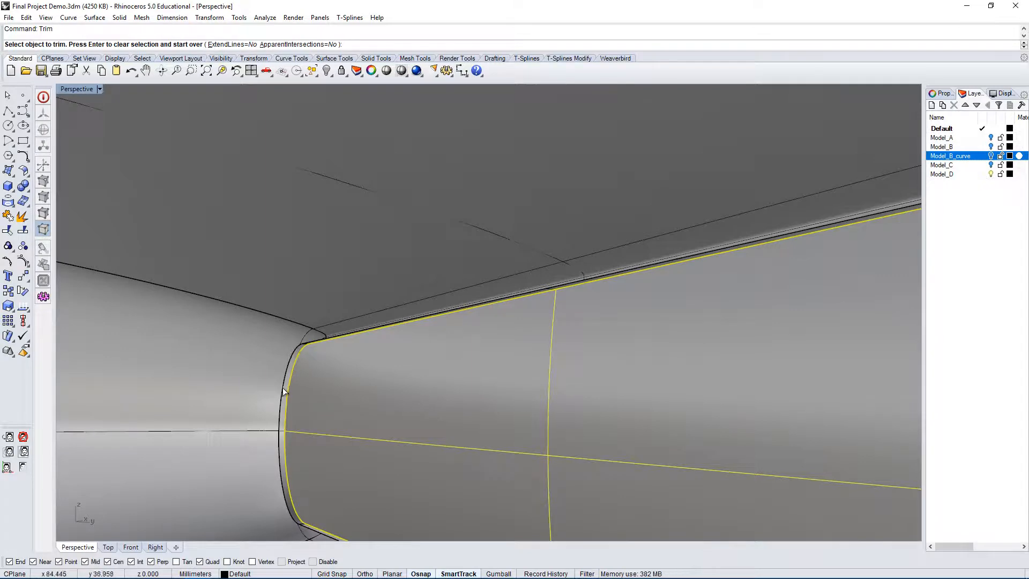
click(279, 439)
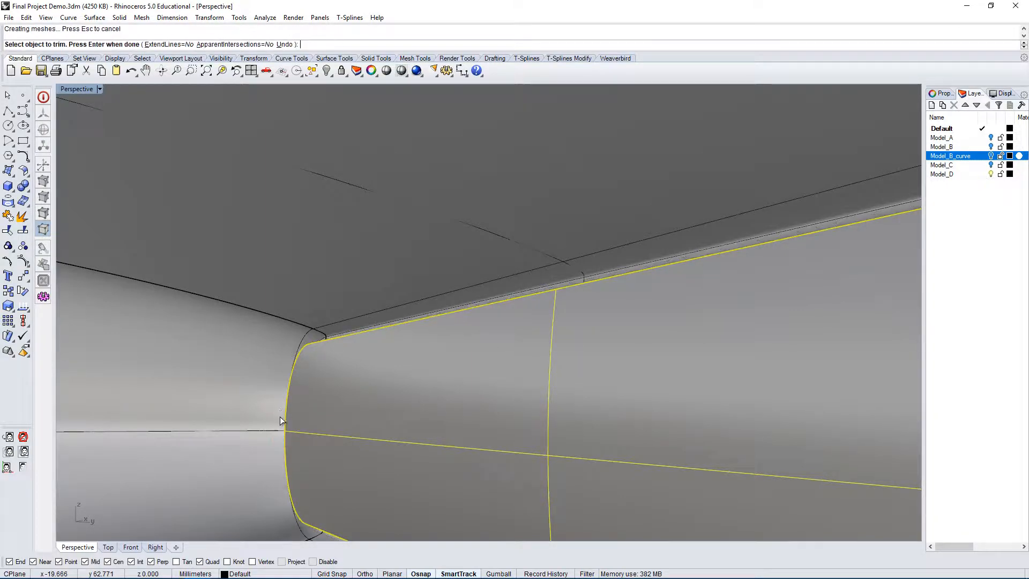
right_drag(353, 331, 551, 345)
scroll(561, 278, down, 10)
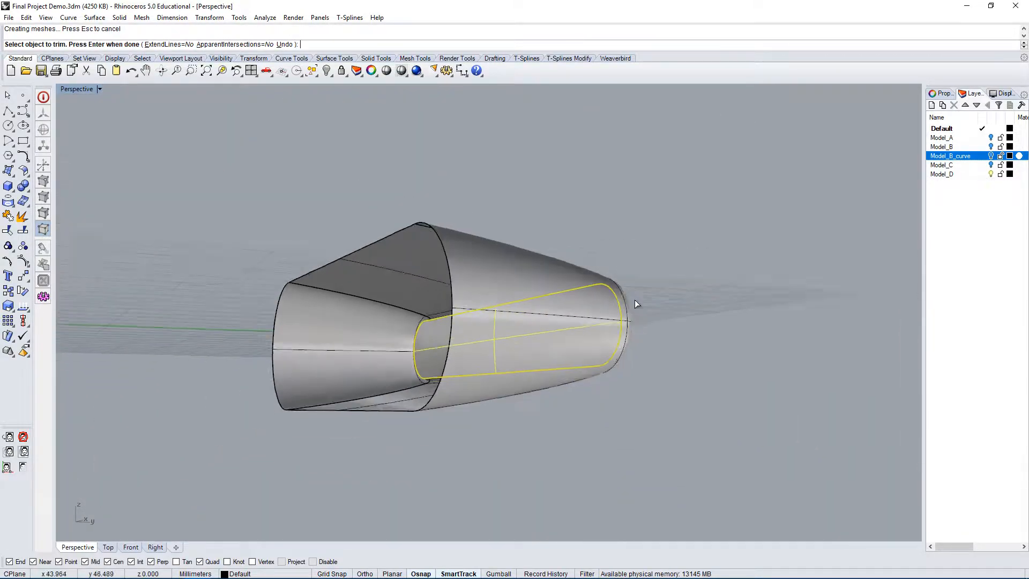
right_drag(634, 300, 501, 325)
right_drag(563, 278, 526, 356)
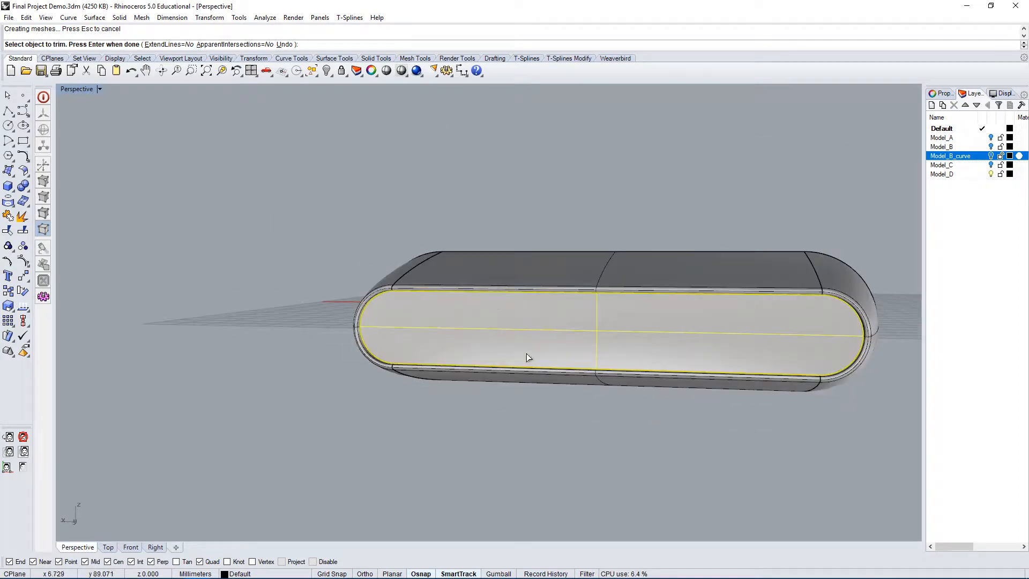
key(Return)
Join the end-cap surface and the trimmed body shell into one polysurface, and select it to check the join
click(539, 311)
click(543, 274)
text(J)
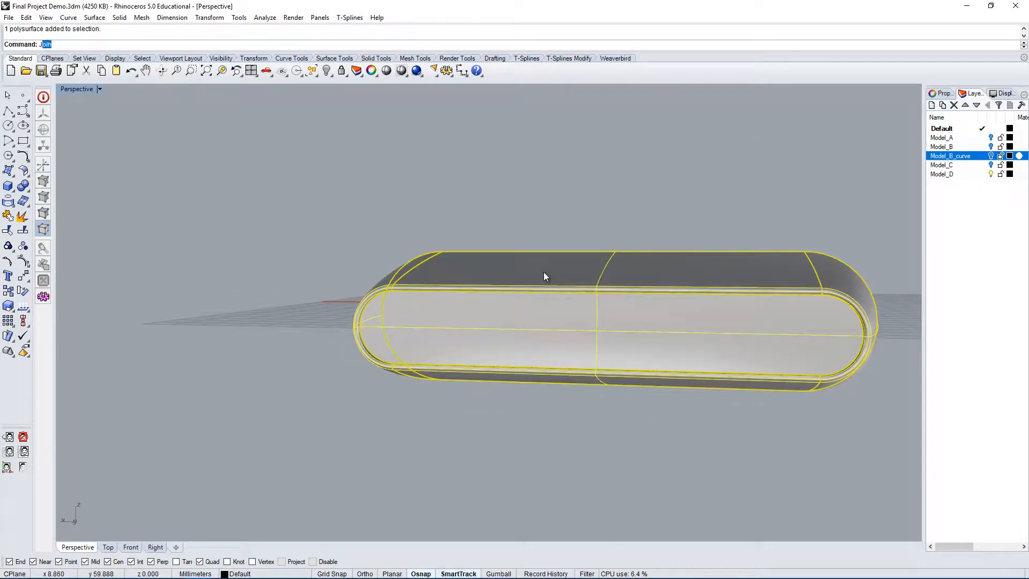
text(oin)
key(Return)
click(648, 418)
click(637, 324)
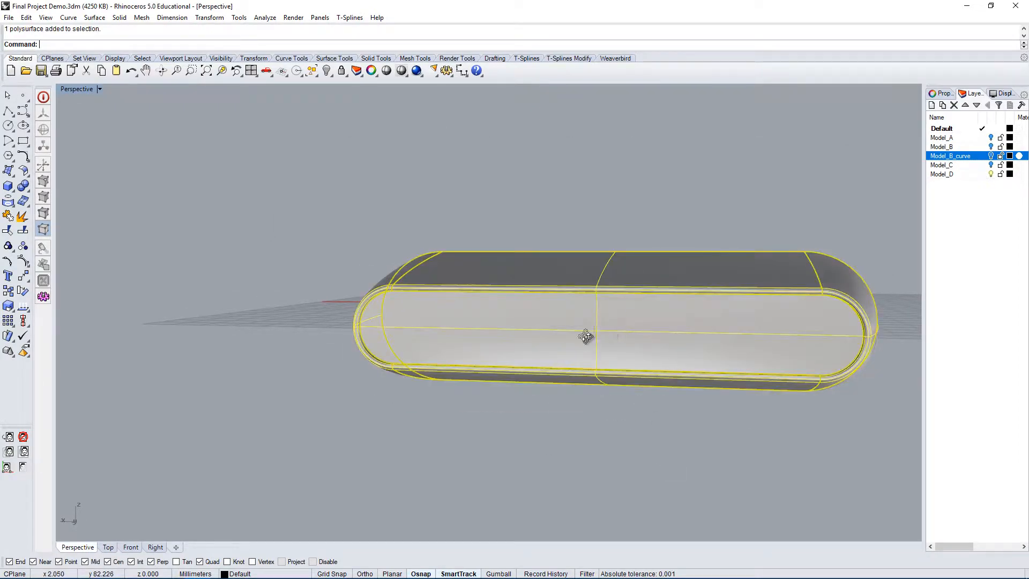
right_drag(585, 336, 689, 448)
key(Return)
key(Return)
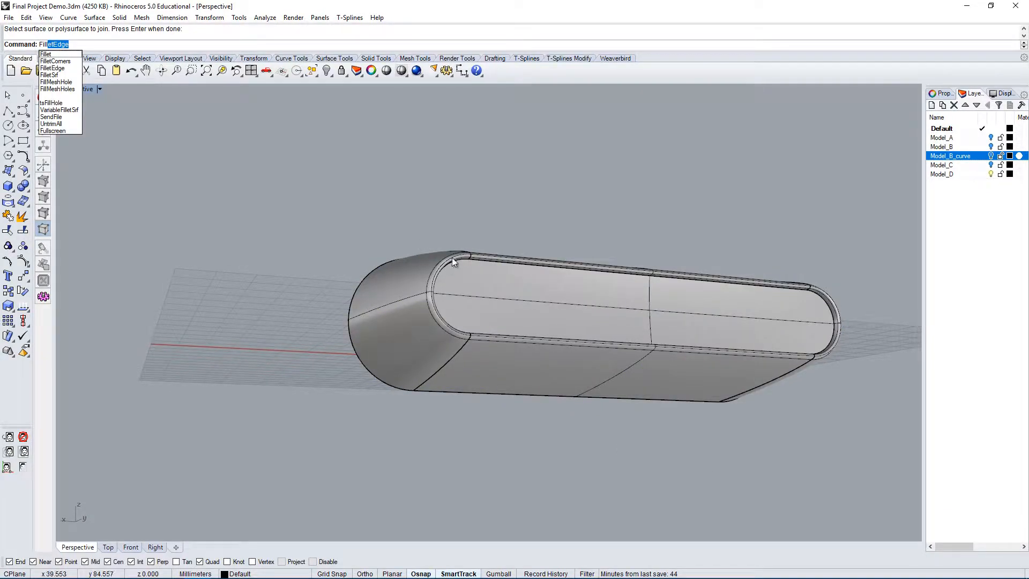
Fillet the edges where the end cap meets the inside of the rim with a radius of 0.1
text(Fil)
key(Return)
click(480, 256)
scroll(343, 275, up, 5)
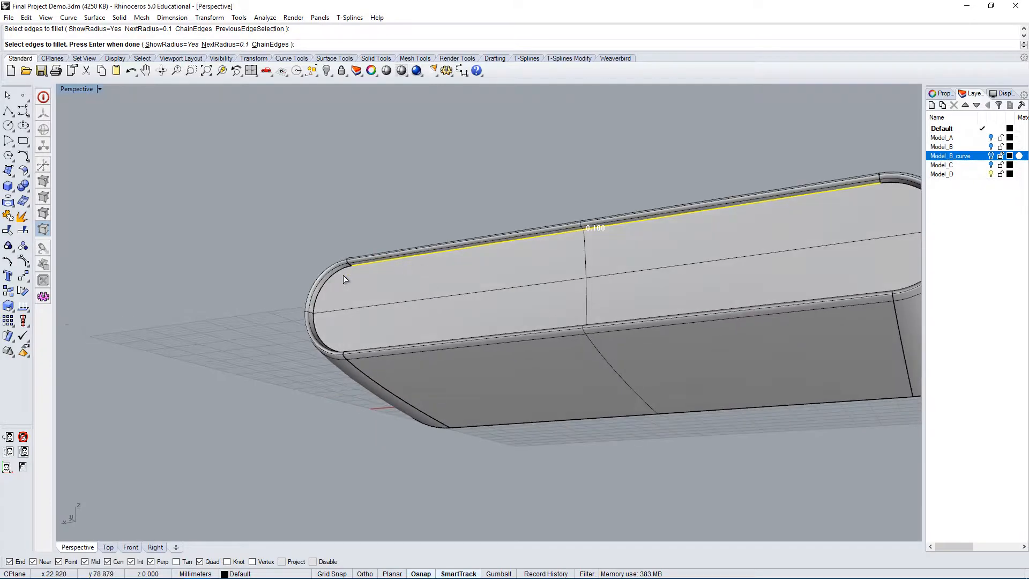
click(328, 274)
right_drag(378, 291, 429, 437)
click(450, 447)
right_drag(512, 445, 774, 271)
key(Return)
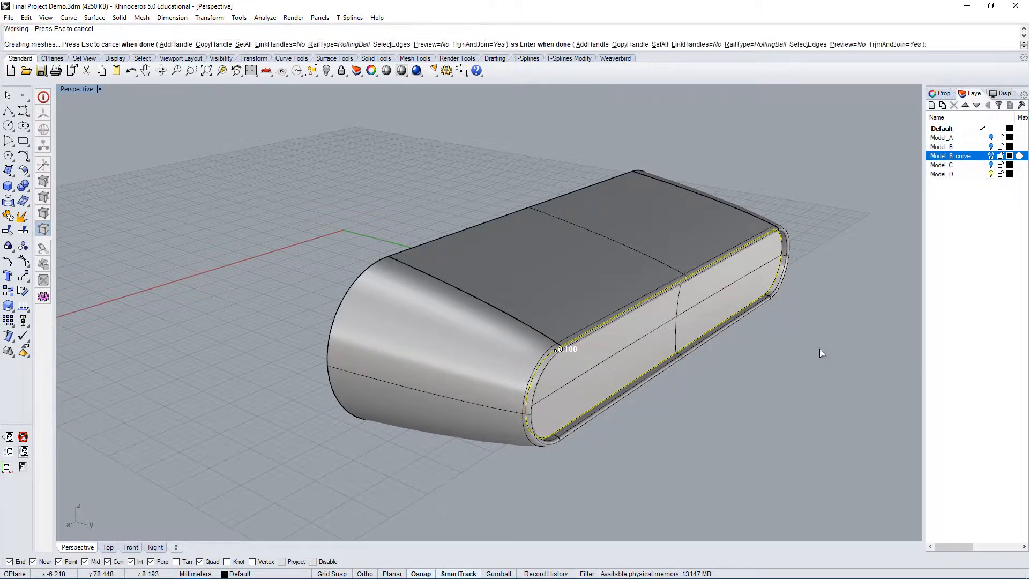
Inspect the 0.1 fillet around the end cap up close and undo it
right_drag(734, 308, 728, 432)
scroll(831, 382, up, 4)
key(ctrl+z)
Fillet all four edges between the end cap and the rim's inner wall with a radius of 0.5
key(Return)
click(155, 44)
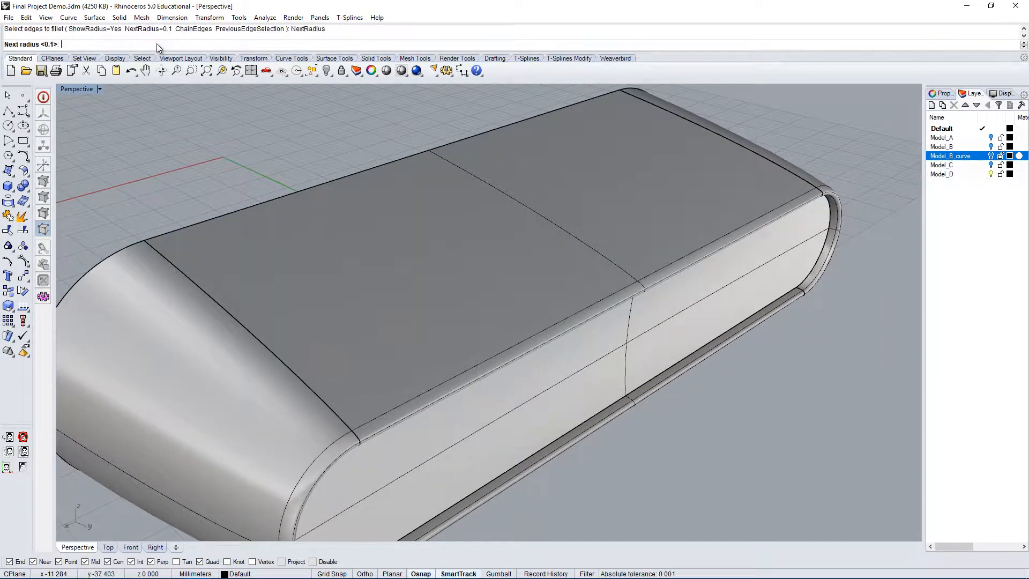
text(.5)
key(Return)
click(728, 330)
click(809, 275)
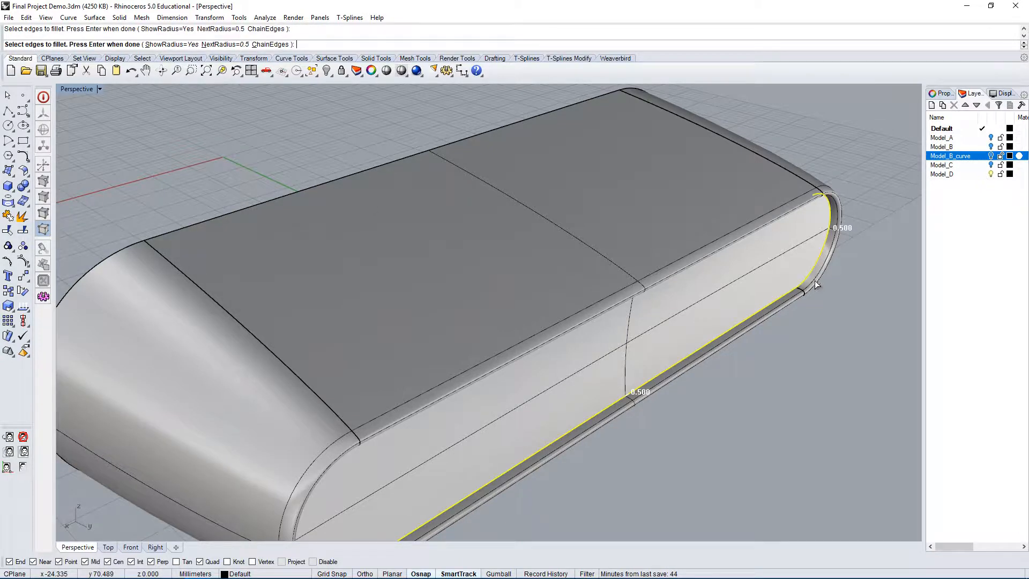
right_drag(802, 261, 773, 223)
click(764, 276)
click(223, 282)
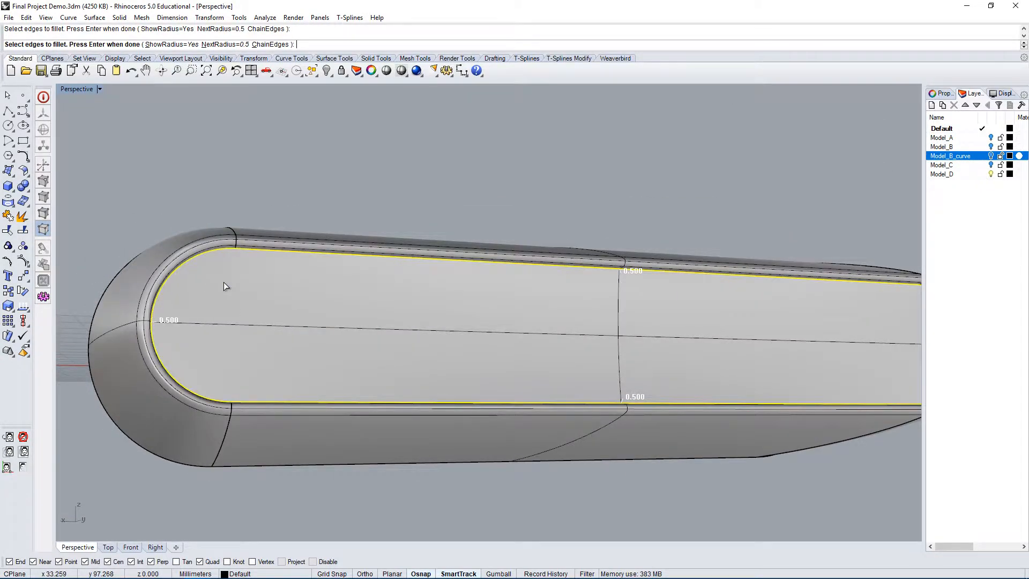
right_drag(223, 282, 239, 400)
key(Return)
Show the hidden parts of the device body around the finished end piece
right_drag(217, 357, 456, 270)
scroll(361, 336, down, 4)
scroll(560, 300, down, 4)
right_drag(339, 378, 599, 452)
text(show)
key(Return)
Examine how the rebuilt end piece overlaps and lines up with the main device body, selecting it to see its extent
click(526, 339)
scroll(451, 270, up, 5)
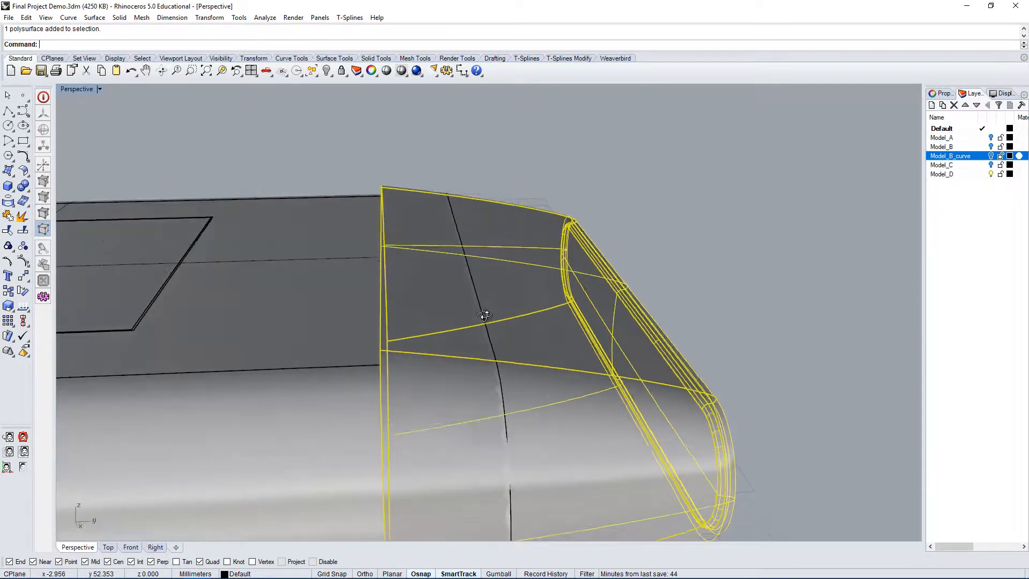
right_drag(484, 315, 480, 239)
right_drag(630, 305, 515, 378)
click(262, 346)
click(608, 403)
right_drag(627, 418, 532, 294)
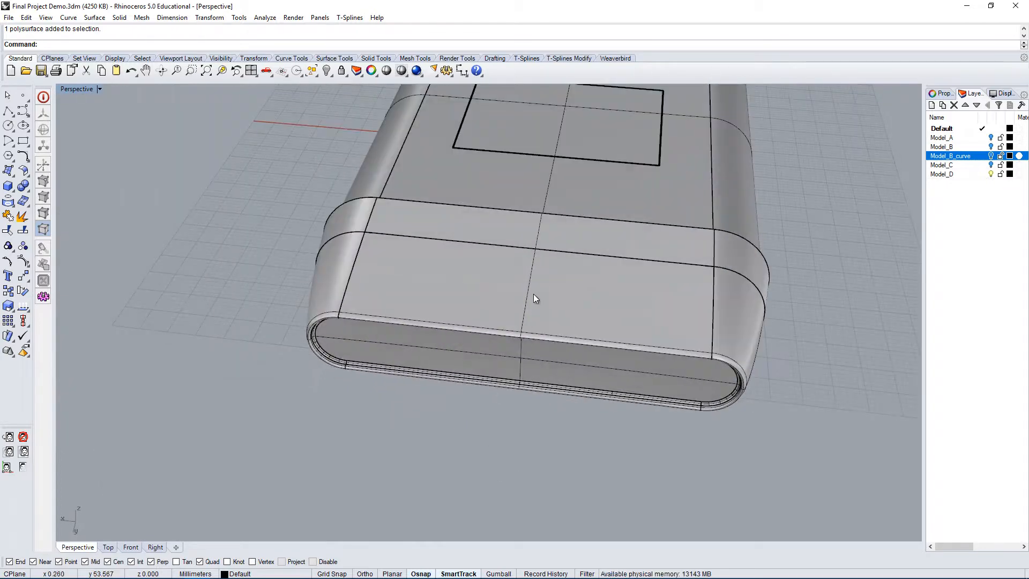
click(515, 270)
right_drag(421, 265, 469, 359)
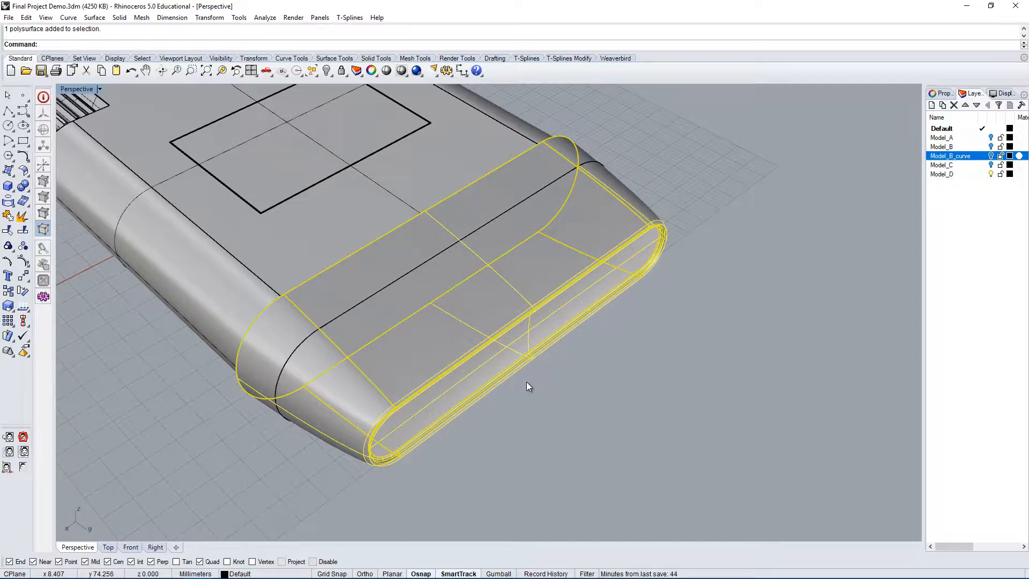
right_drag(609, 381, 643, 336)
Inspect the filleted transition between the rounded rim and the recessed end cap up close
click(617, 408)
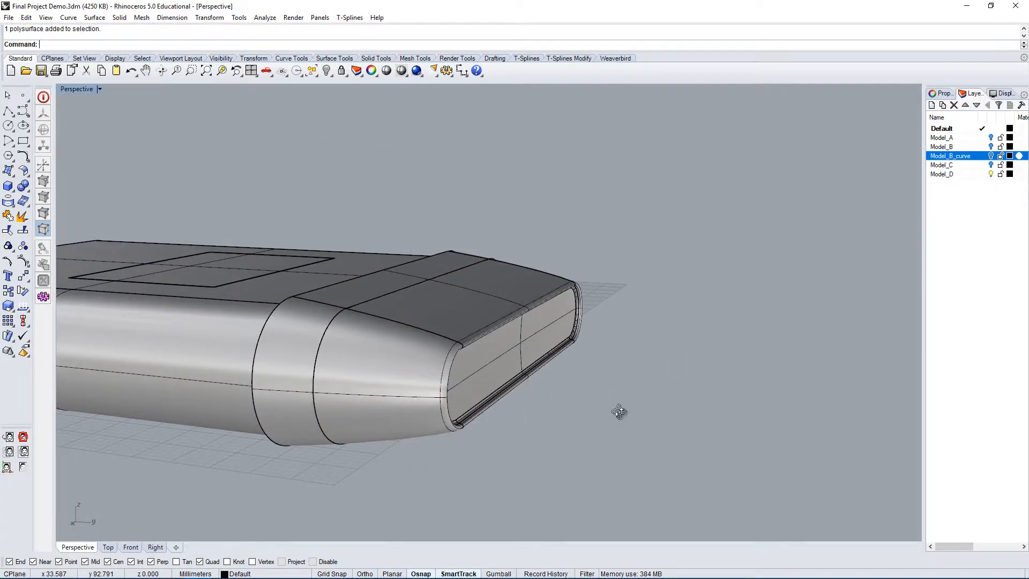
right_drag(619, 413, 505, 315)
scroll(393, 295, up, 4)
click(385, 318)
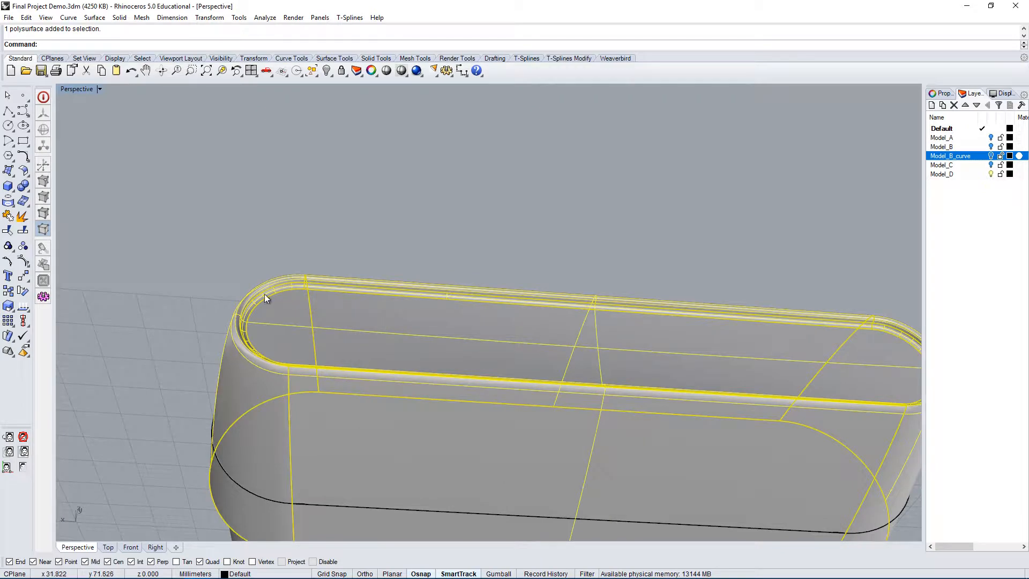
click(622, 218)
scroll(344, 343, up, 3)
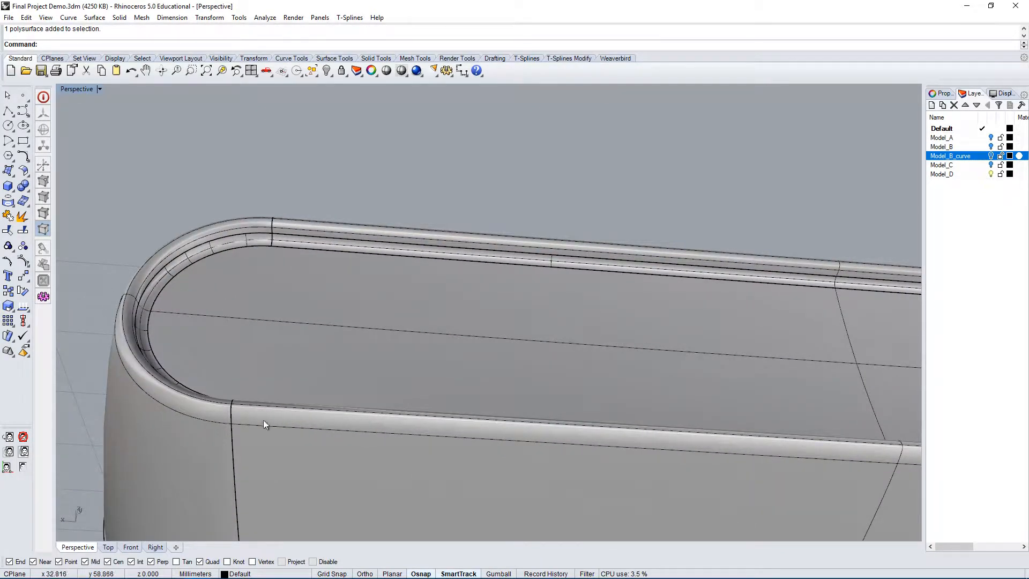
right_drag(263, 420, 257, 307)
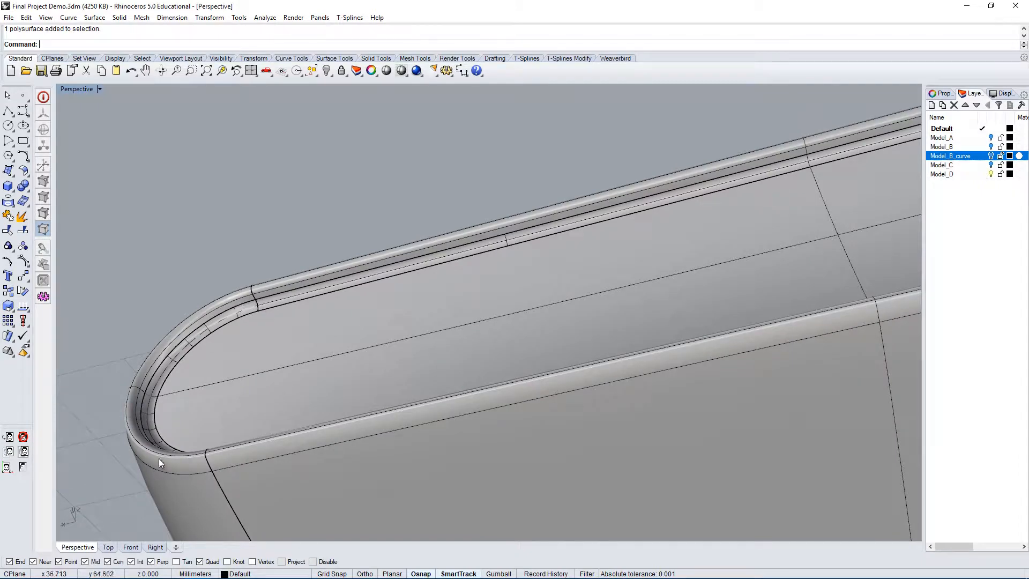
Move the rounded end piece about 2.7 mm along the device's length, further over the end of the main body
right_drag(187, 413, 321, 414)
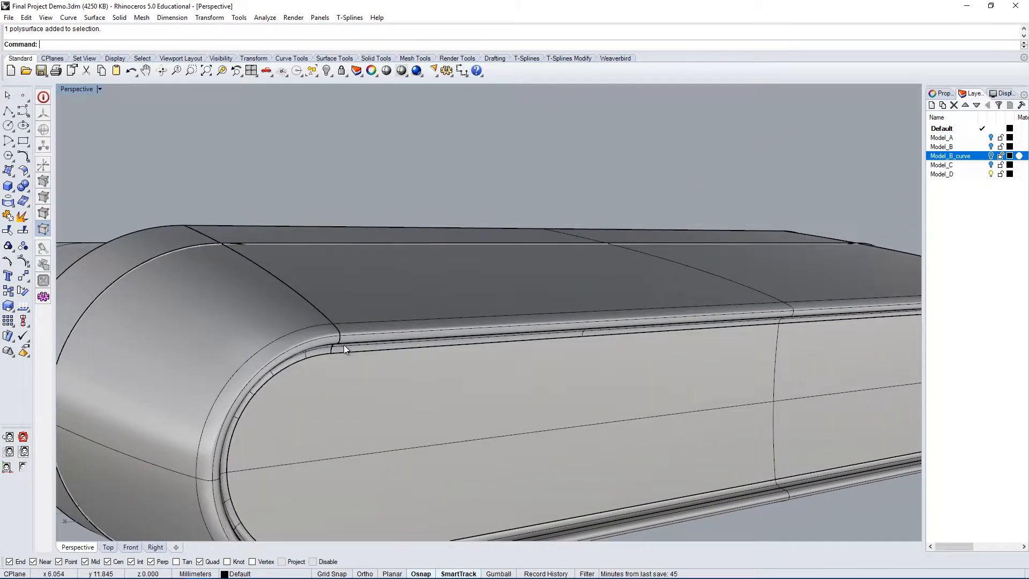
right_drag(365, 355, 539, 275)
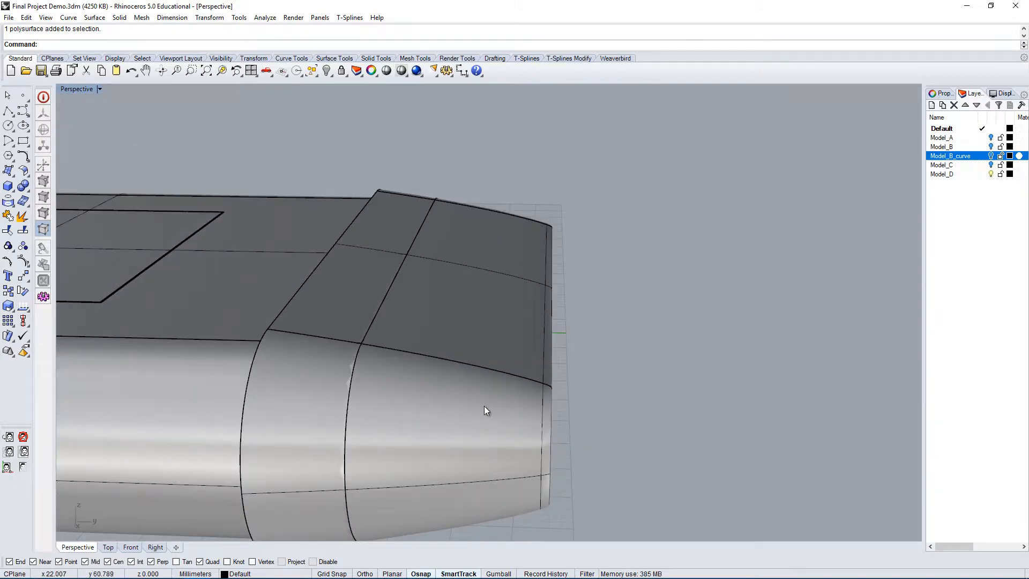
right_drag(484, 406, 463, 356)
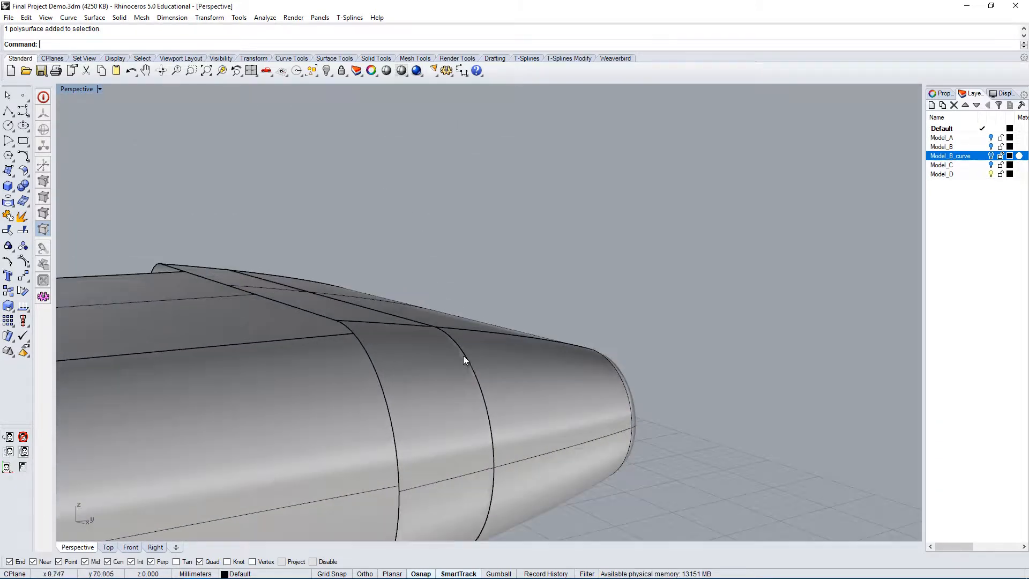
right_drag(545, 384, 530, 397)
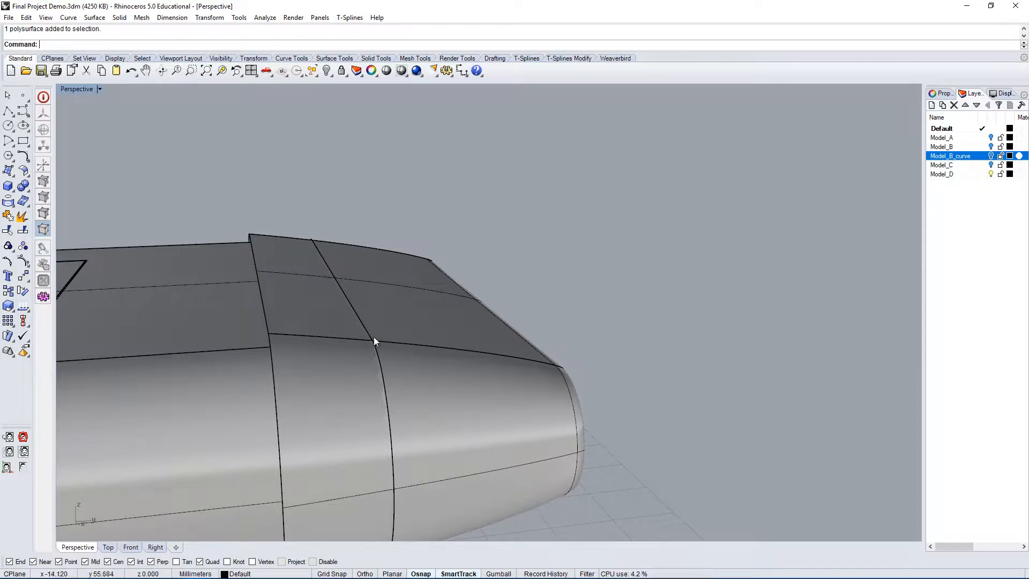
scroll(342, 290, up, 5)
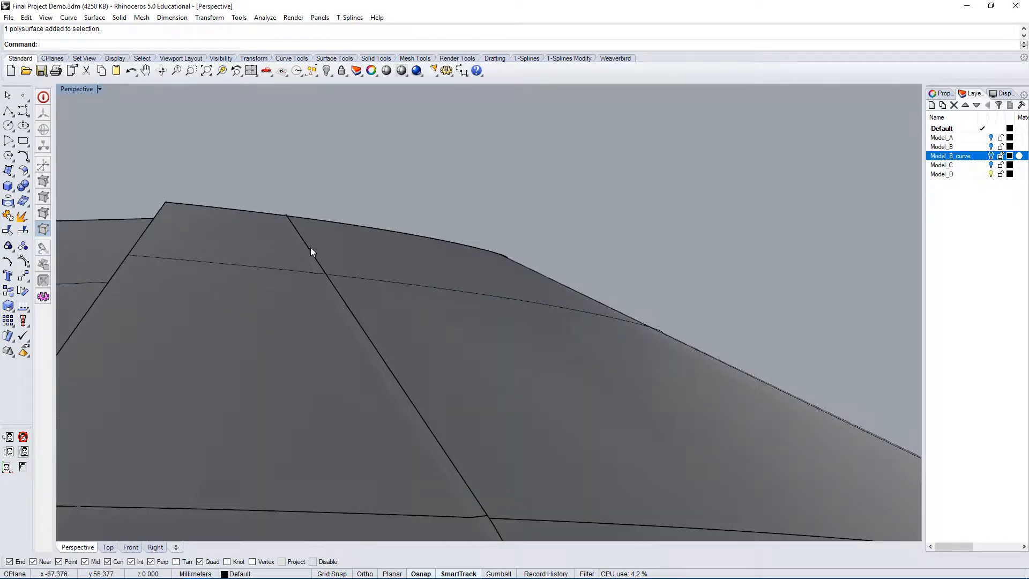
scroll(311, 251, down, 3)
click(456, 365)
scroll(345, 278, down, 3)
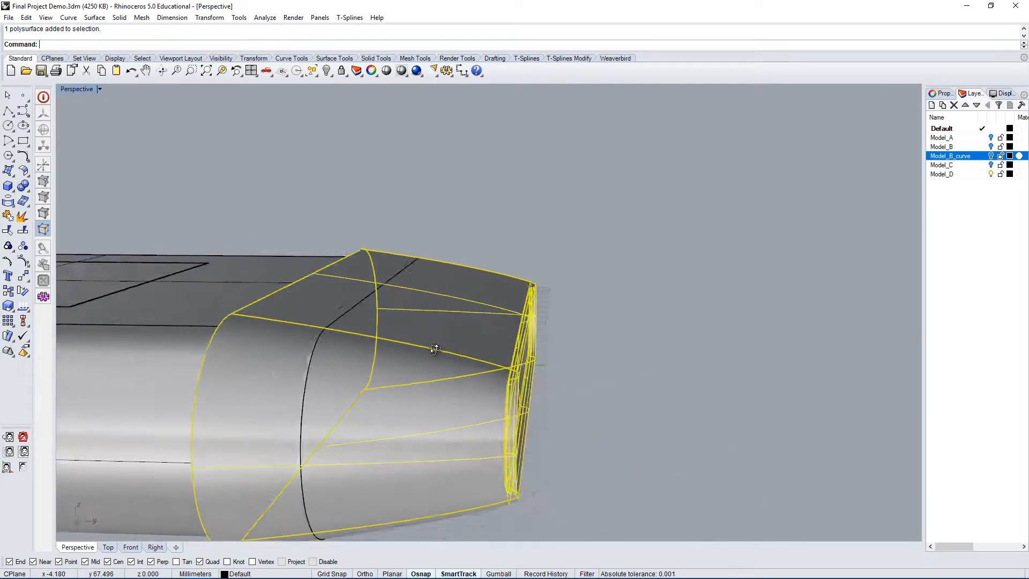
text(m)
key(Return)
click(740, 440)
key(shift)
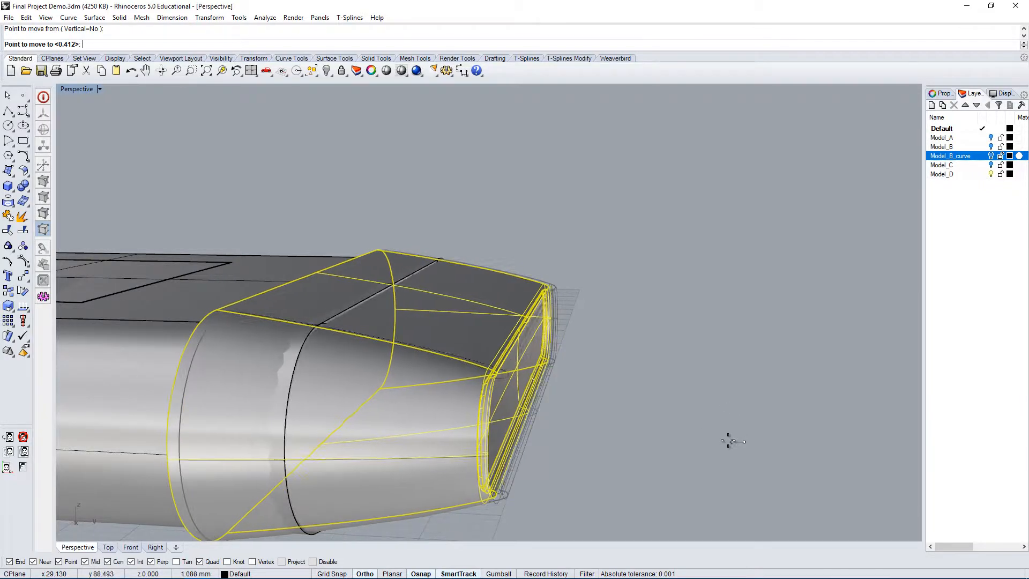
click(719, 446)
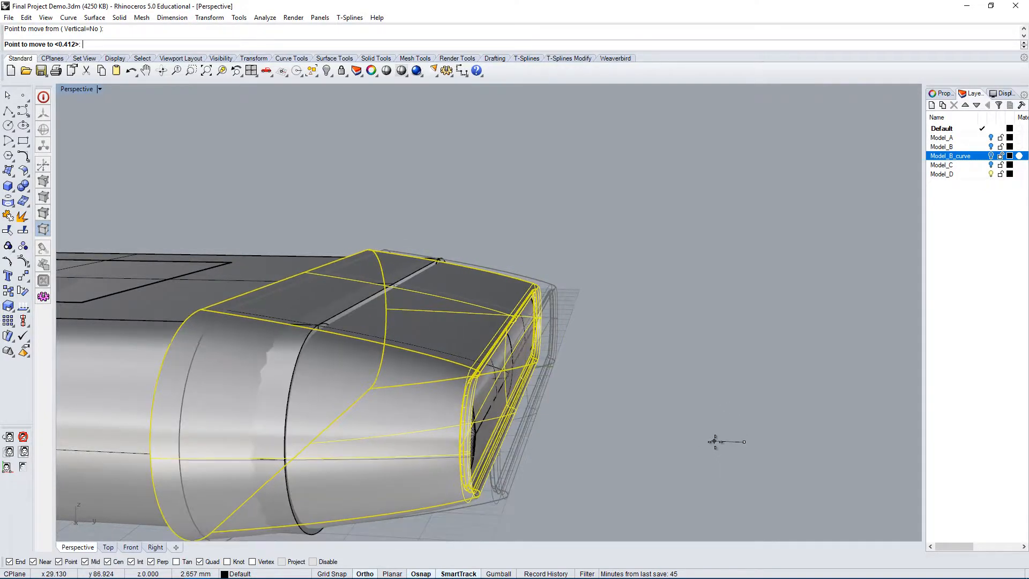
Join the main body's outer shell with its adjoining surface into one polysurface
right_drag(362, 313, 465, 423)
scroll(384, 379, up, 4)
click(463, 480)
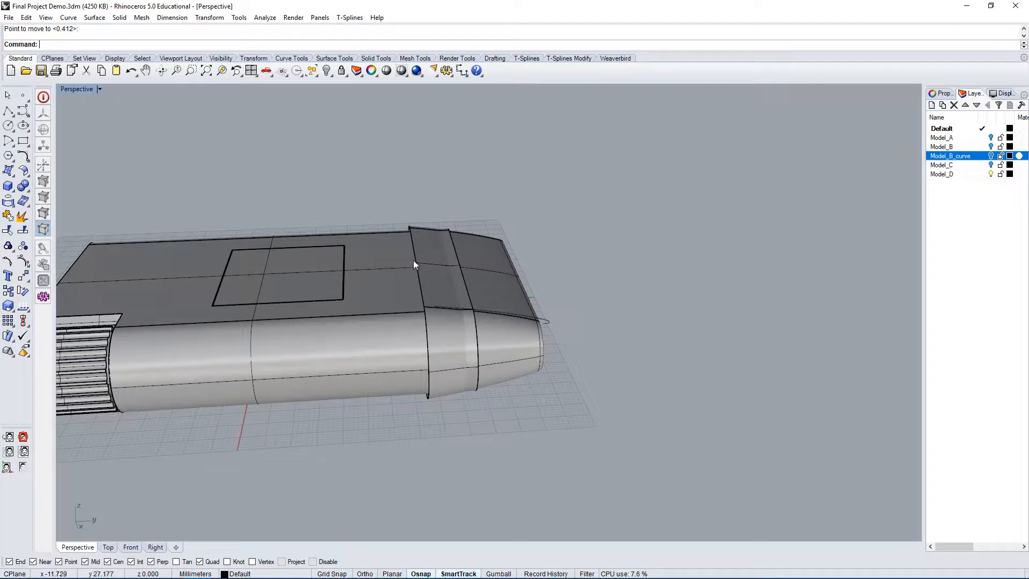
right_drag(421, 263, 500, 342)
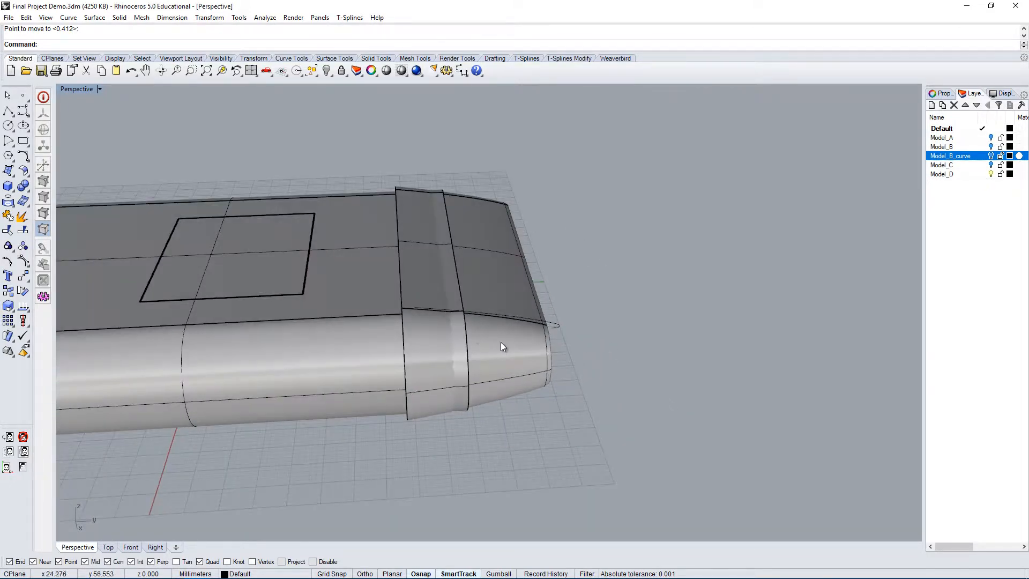
click(501, 345)
click(340, 358)
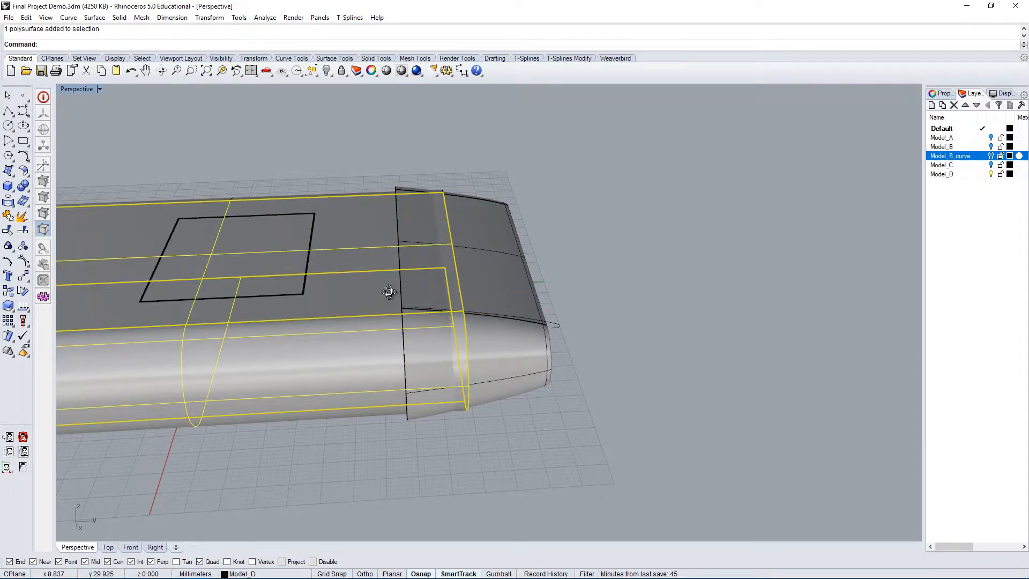
right_drag(386, 290, 499, 291)
click(246, 202)
text(j)
key(Escape)
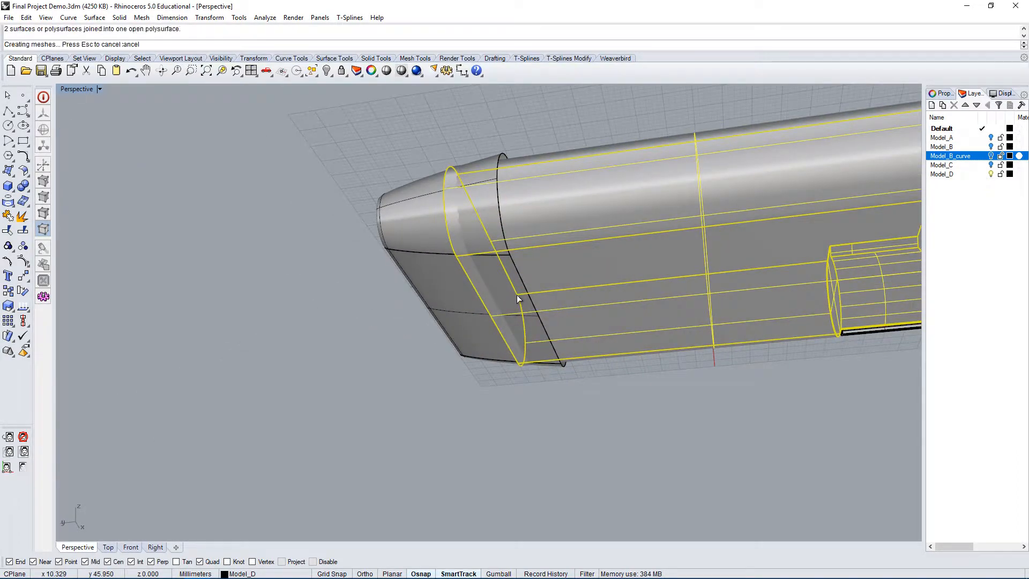
Trim off the end piece's flared rim where it protrudes outside the main body, using the main body as cutter
text(Trim)
key(Return)
right_drag(534, 161, 568, 324)
click(541, 189)
key(Return)
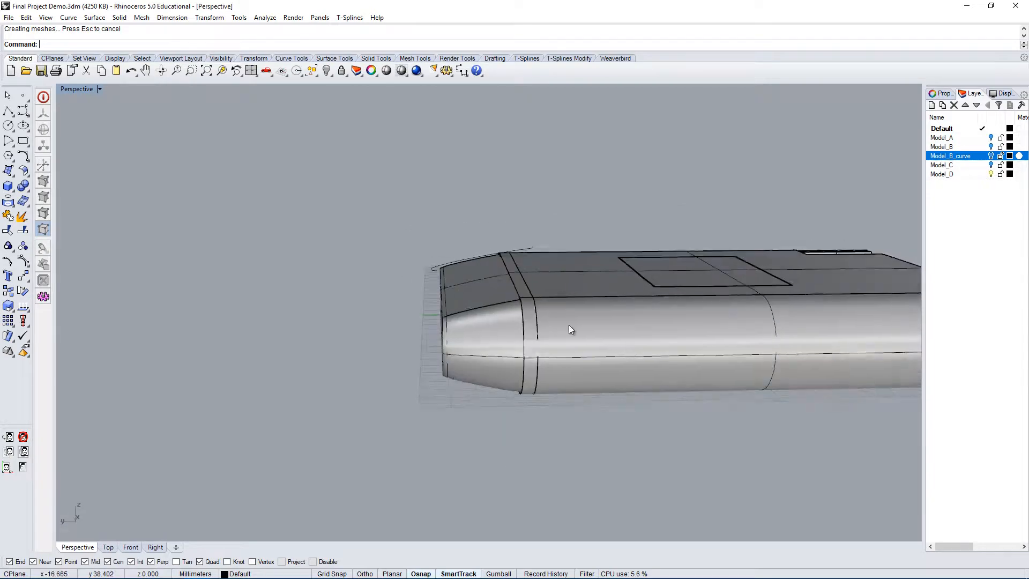
Trim the main body's end where it protrudes beyond the tapered end piece, using the end piece as cutter
click(505, 330)
text(trim)
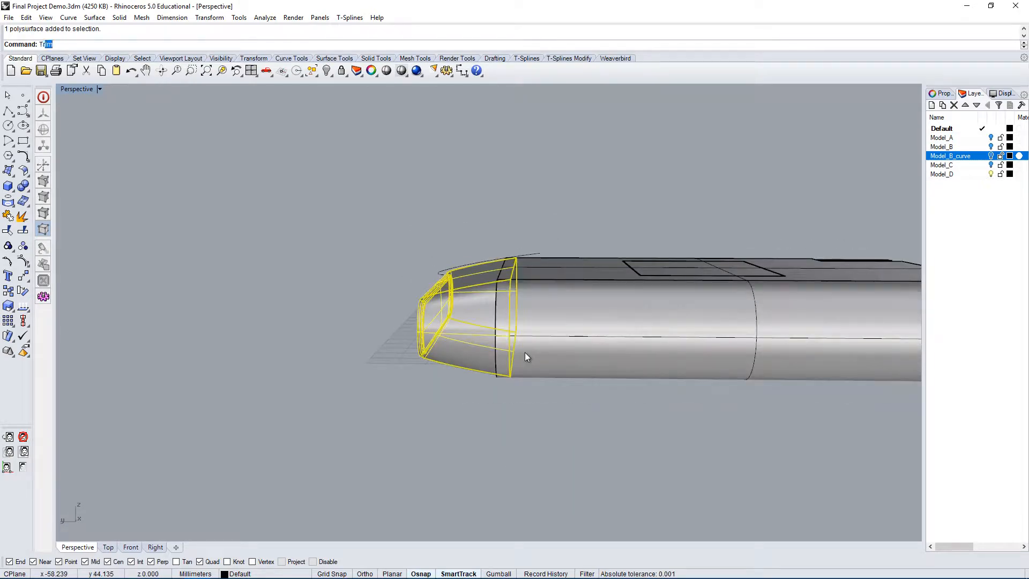
key(Return)
right_drag(480, 326, 559, 318)
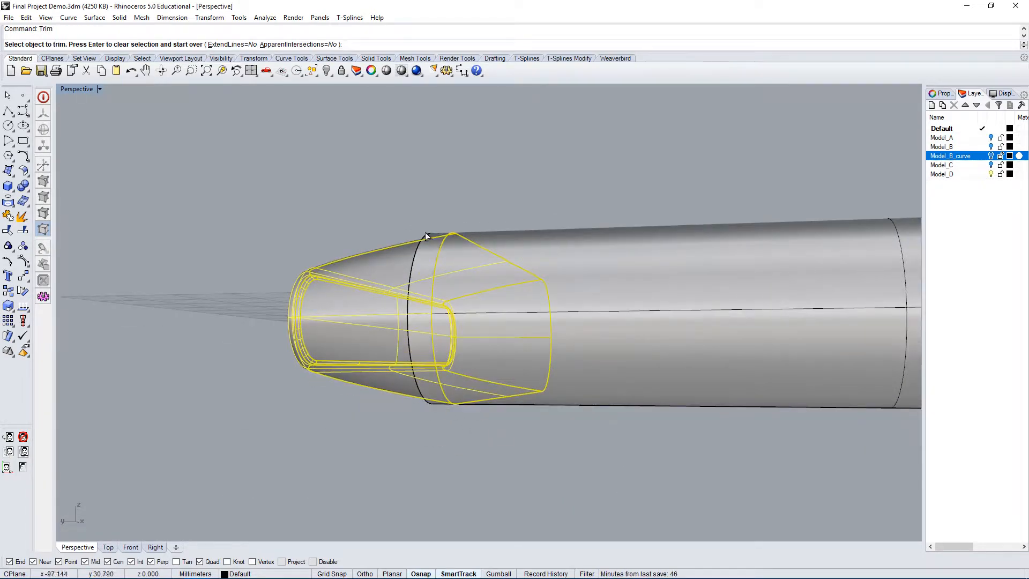
scroll(425, 232, up, 3)
right_drag(398, 387, 532, 285)
click(314, 317)
right_drag(548, 493, 468, 337)
right_click(524, 438)
Delete the leftover surface strips of the main body around the seam with the end piece
click(517, 403)
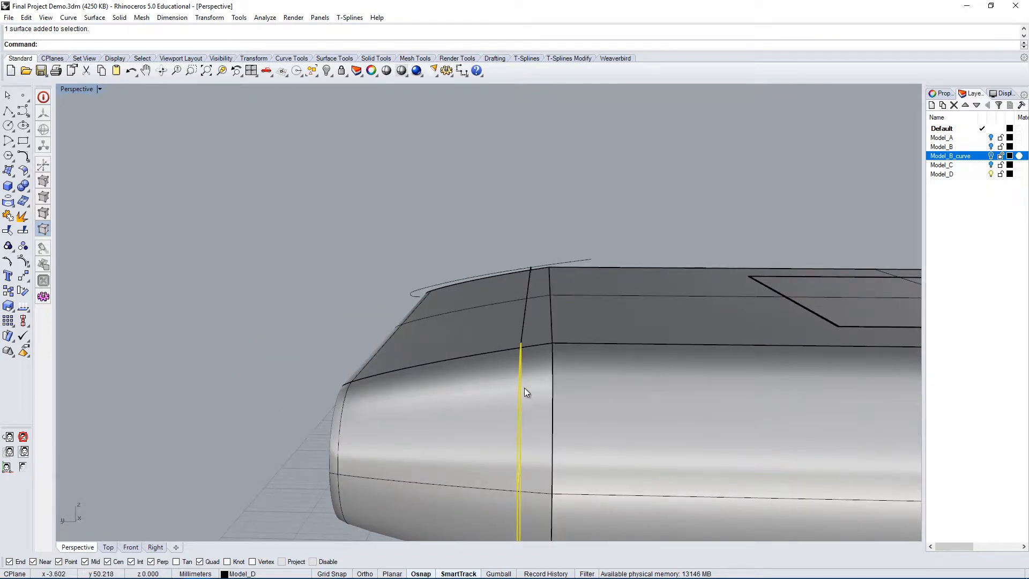
right_click(524, 387)
right_drag(524, 387, 565, 350)
scroll(565, 349, down, 3)
click(557, 273)
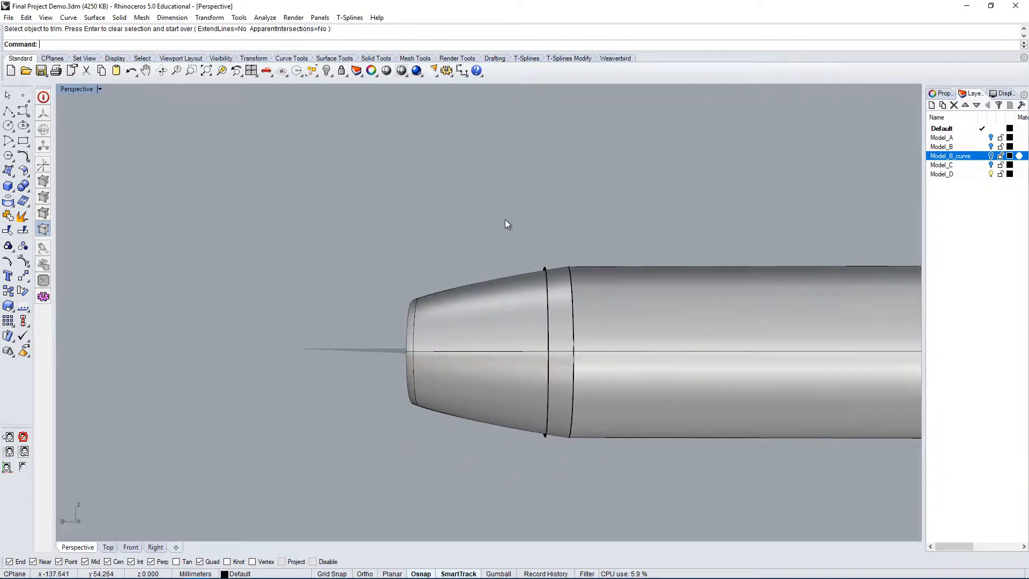
drag(503, 219, 568, 493)
key(Delete)
scroll(562, 309, up, 5)
right_drag(562, 309, 686, 405)
right_drag(362, 314, 465, 271)
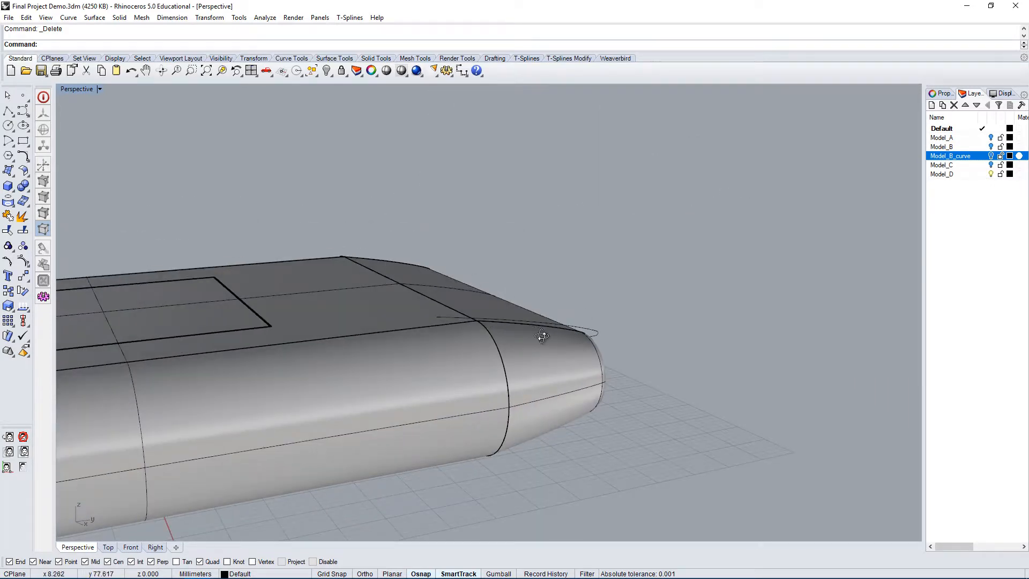
Join the tapered end piece and the main body into one polysurface
right_drag(541, 337, 419, 403)
click(484, 380)
shift+click(381, 406)
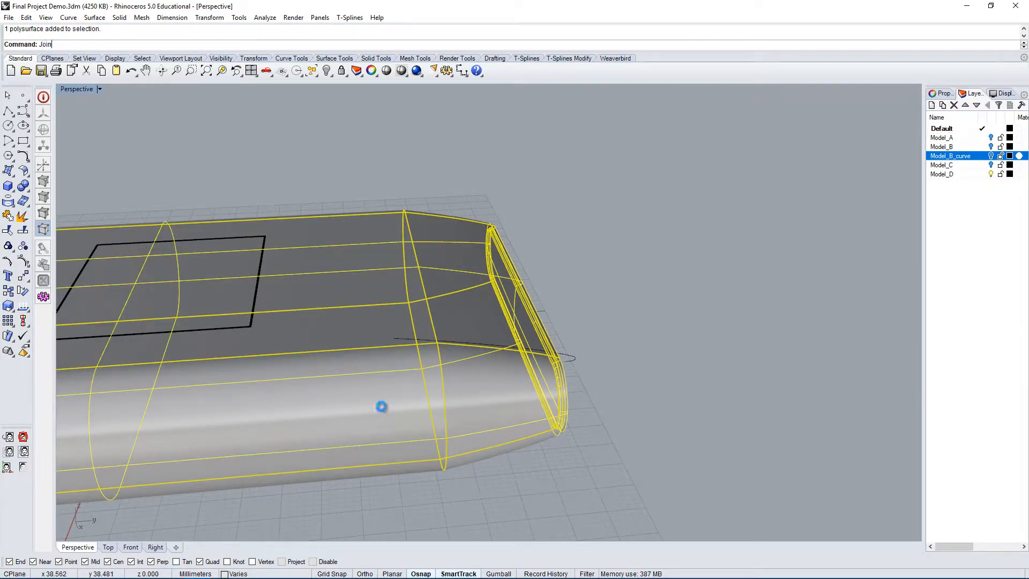
right_drag(742, 395, 606, 458)
key(Escape)
Fillet all four edges of the seam between the main body and the tapered end with a radius of 2
text(FilletEdge)
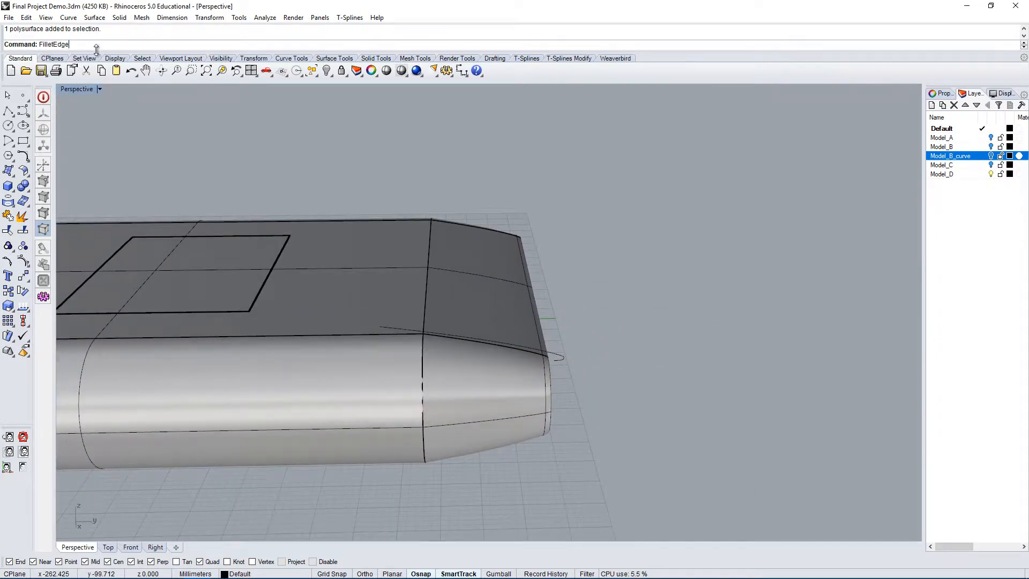
key(Return)
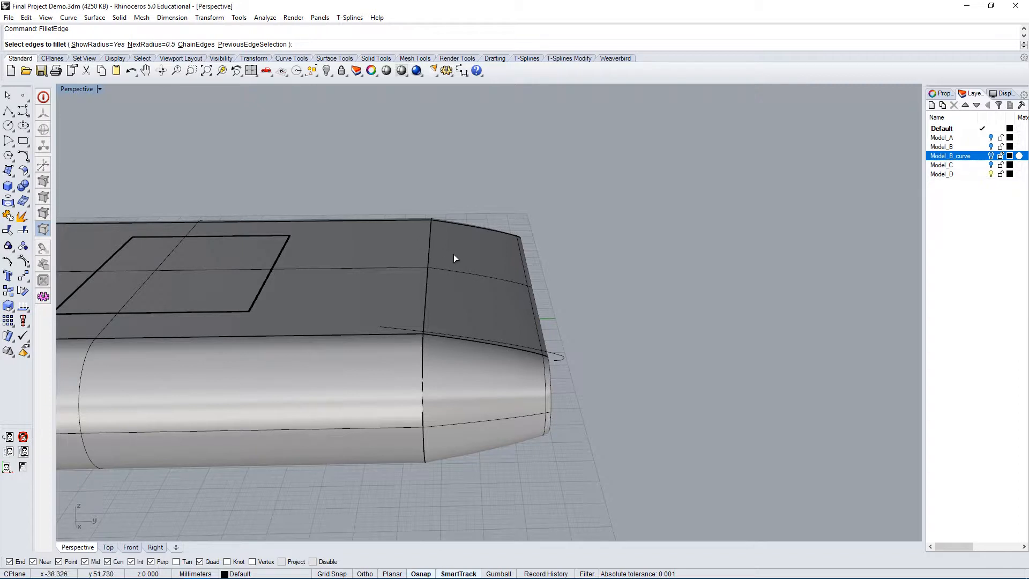
click(149, 45)
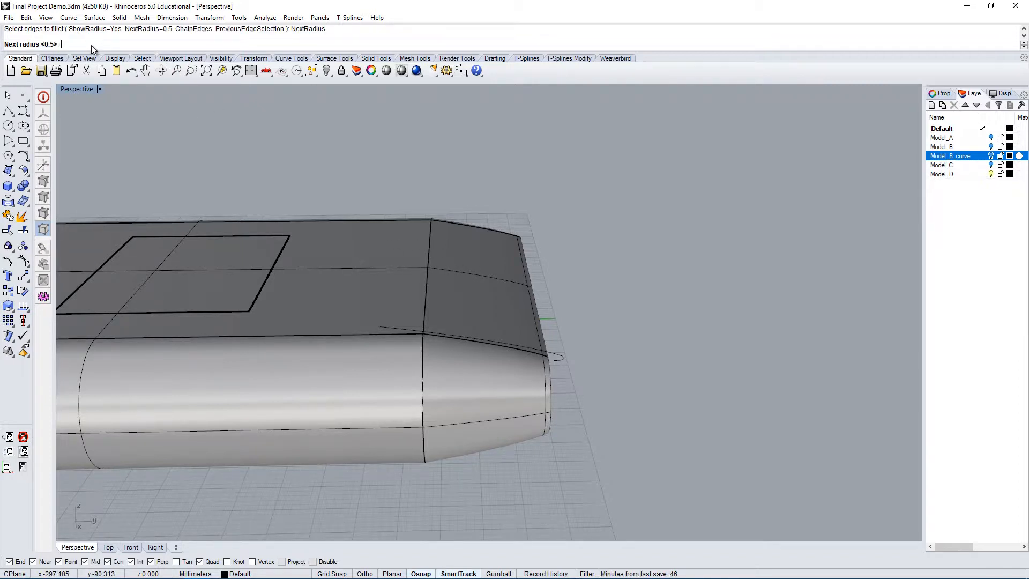
text(2)
key(Return)
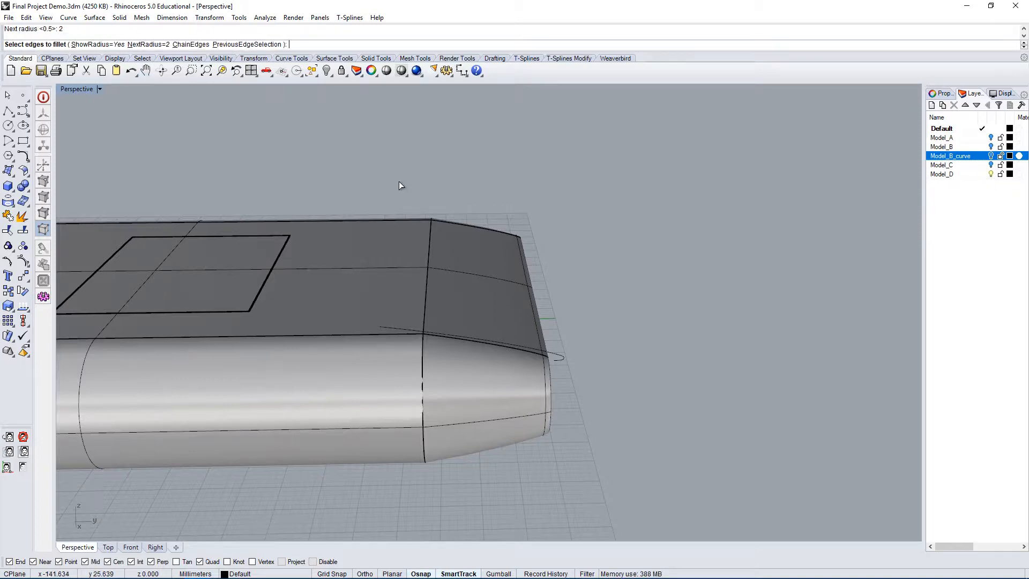
right_drag(398, 181, 428, 283)
click(428, 286)
right_drag(439, 356, 448, 263)
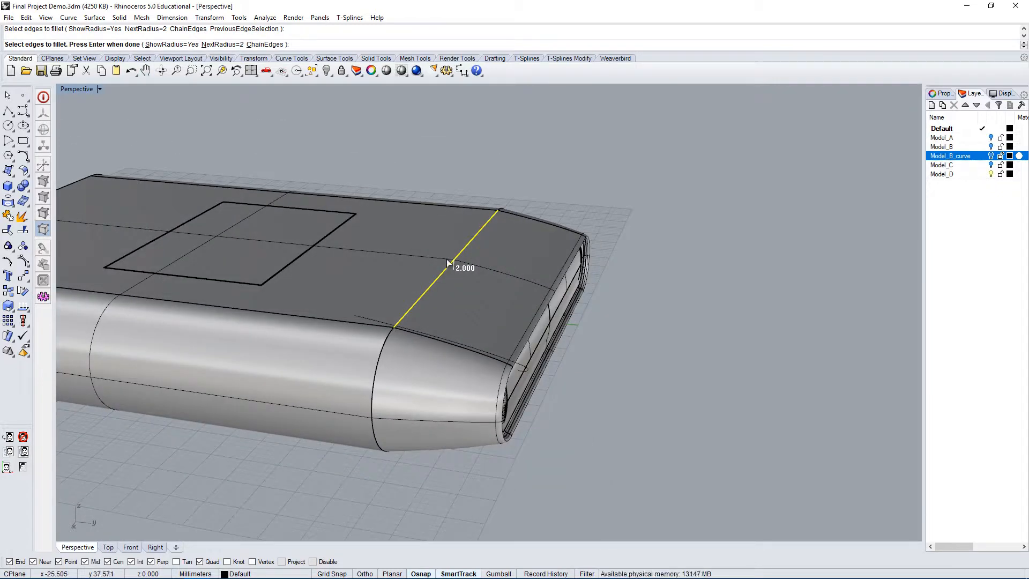
click(382, 356)
right_drag(447, 391, 811, 364)
click(427, 416)
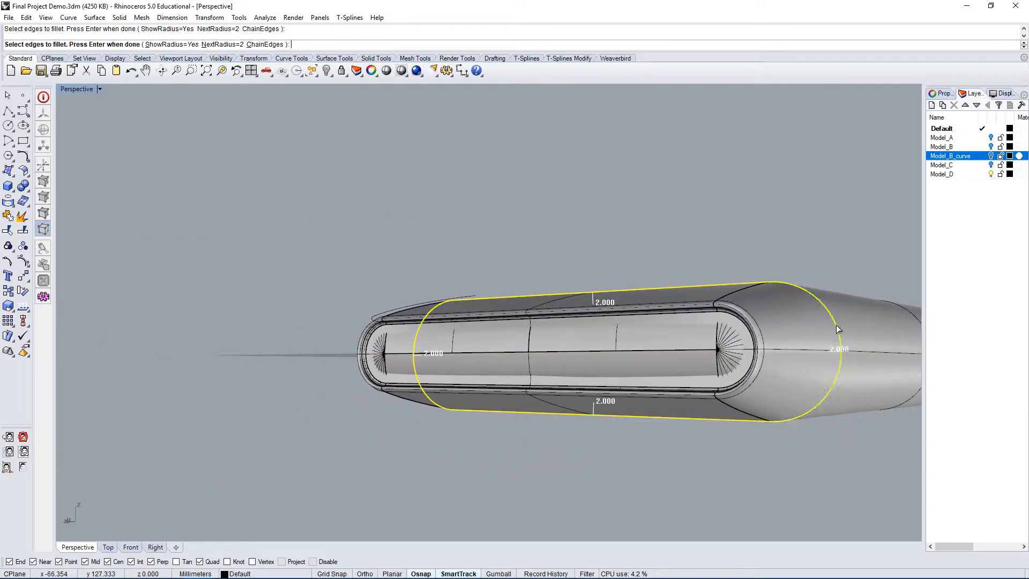
key(Return)
key(Return)
scroll(841, 271, up, 10)
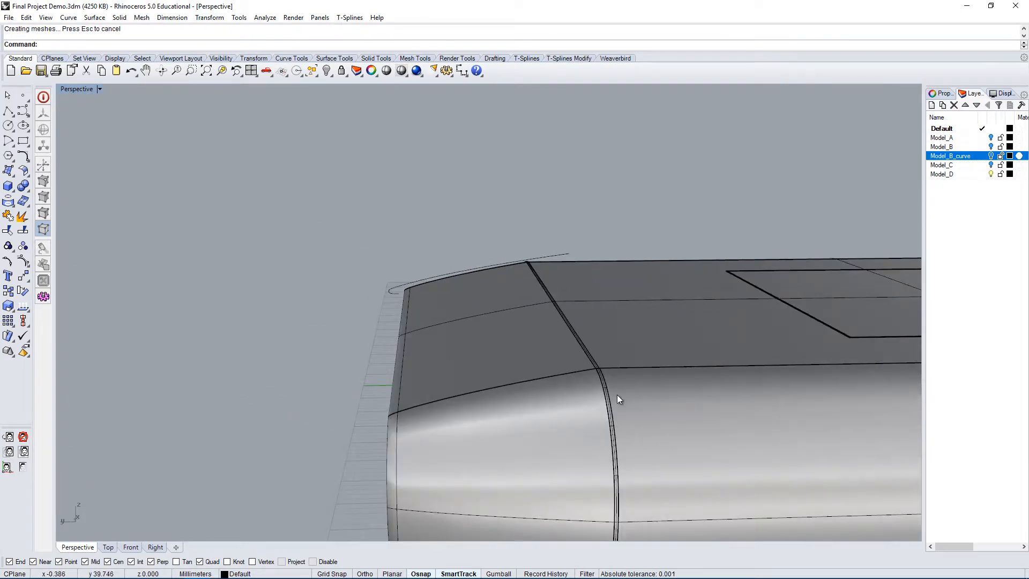
Delete the leftover inner polysurface behind the recessed end cap
right_drag(600, 370, 566, 275)
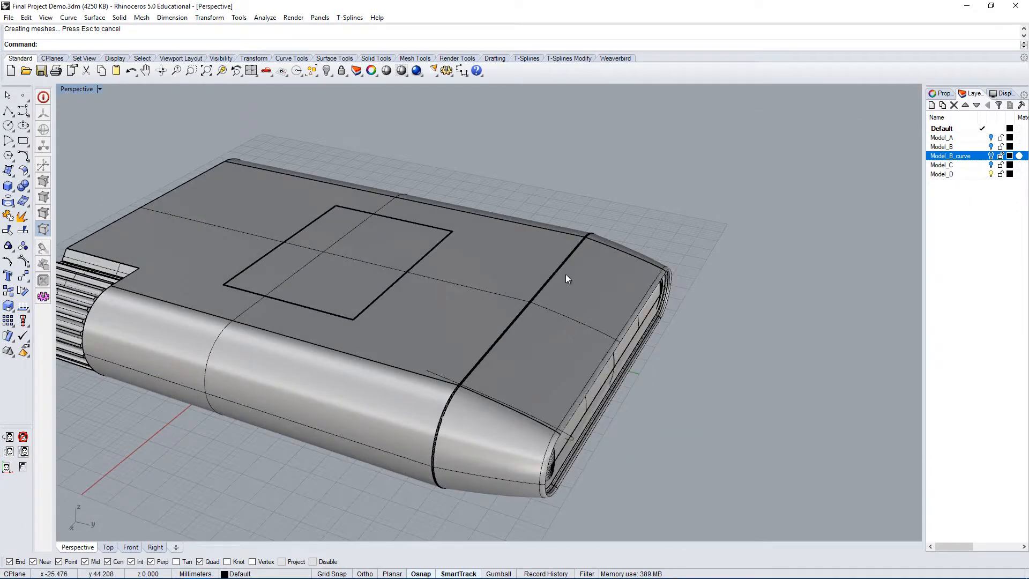
right_drag(430, 470, 700, 325)
click(700, 324)
right_drag(753, 344, 509, 298)
right_drag(509, 352, 442, 260)
scroll(666, 293, up, 5)
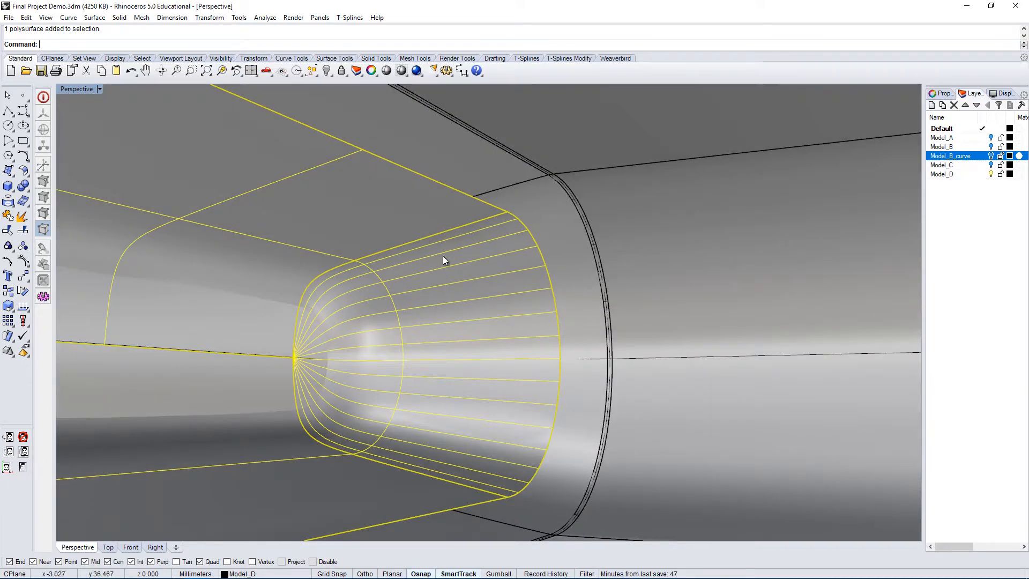
key(Delete)
Preview the device body shaded without wires and examine the blended seam, tapered end and recessed cap from several sides
mouse_move(471, 290)
right_down()
mouse_move(582, 272)
mouse_move(480, 349)
mouse_move(522, 298)
mouse_move(634, 268)
mouse_move(503, 314)
mouse_move(569, 395)
mouse_move(577, 339)
mouse_move(404, 401)
mouse_move(340, 379)
mouse_move(530, 275)
mouse_move(570, 284)
mouse_move(466, 274)
right_up()
right_drag(559, 254, 484, 278)
scroll(484, 279, up, 3)
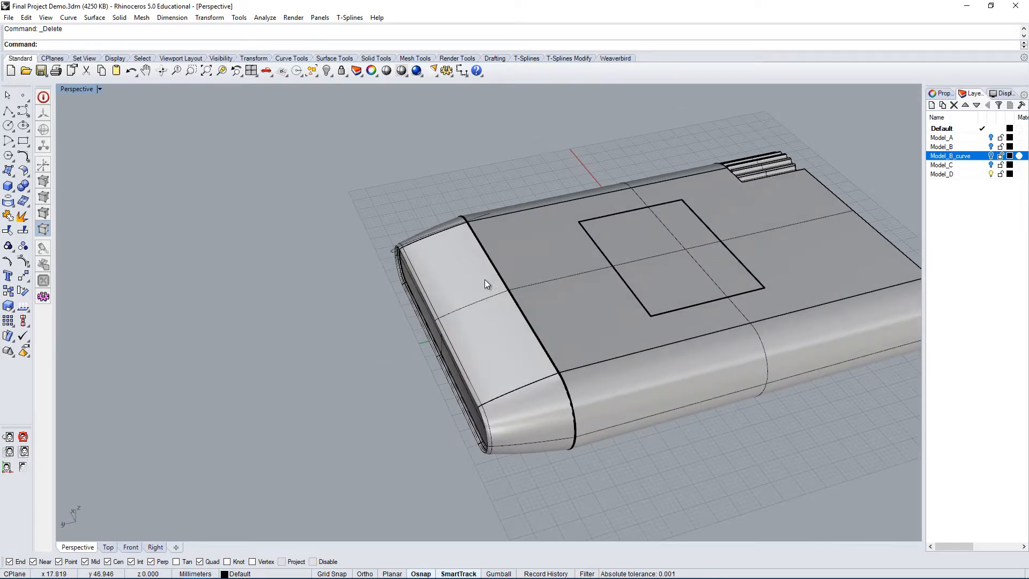
right_drag(438, 351, 431, 174)
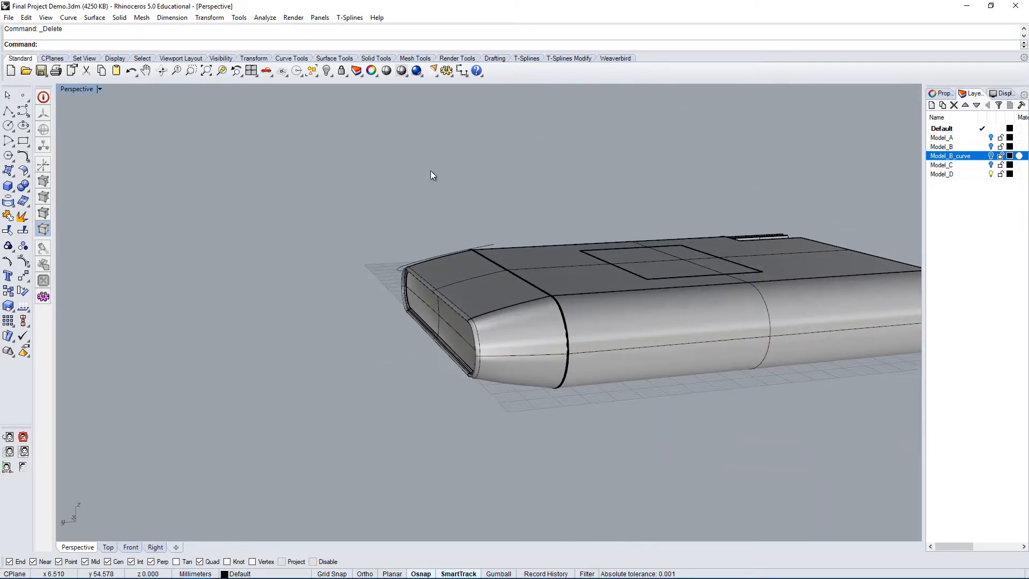
click(385, 71)
mouse_move(424, 237)
right_down()
mouse_move(610, 323)
mouse_move(661, 260)
mouse_move(654, 233)
mouse_move(566, 367)
mouse_move(562, 329)
mouse_move(389, 245)
right_up()
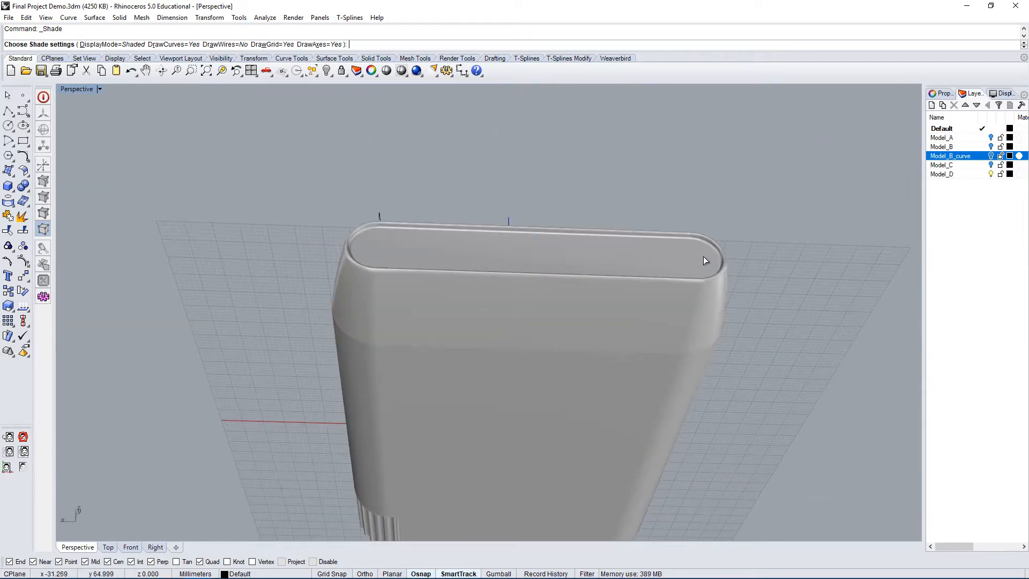
right_drag(703, 259, 406, 304)
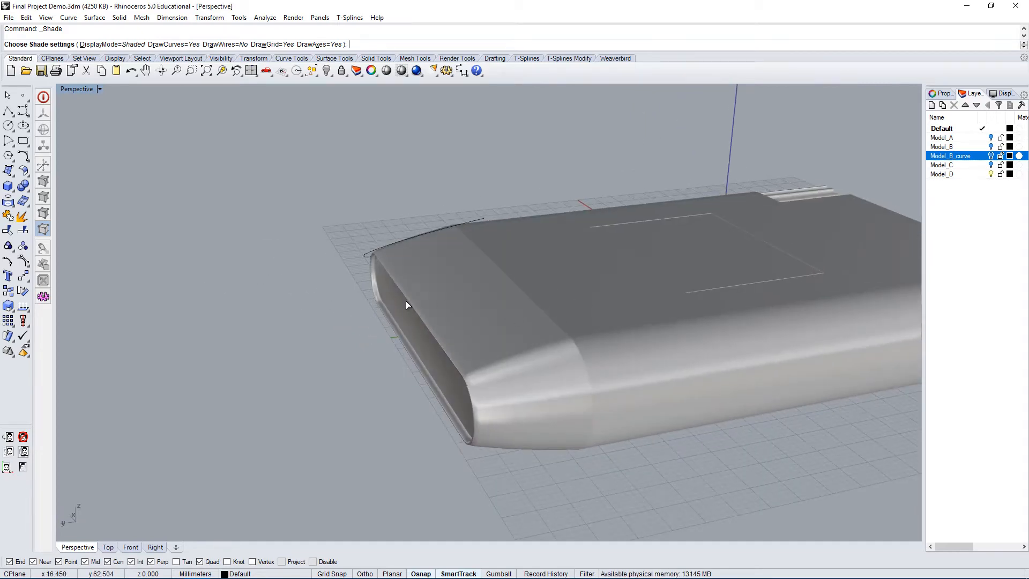
right_drag(539, 257, 652, 333)
middle_click(651, 333)
click(679, 330)
right_drag(523, 384, 599, 373)
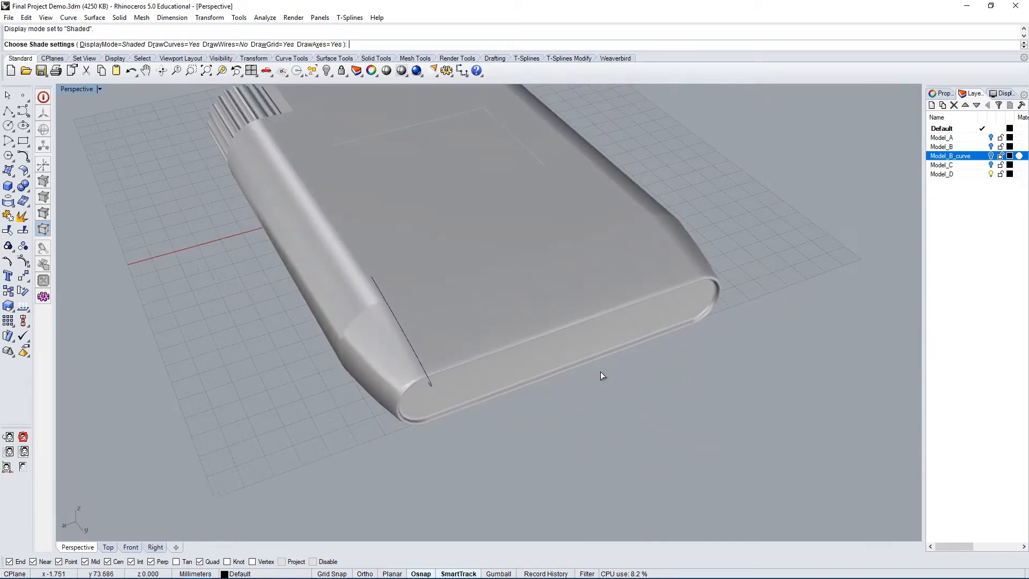
click(386, 71)
right_drag(394, 149, 389, 289)
key(Return)
Inspect the recessed end cap and filleted seam with surface edges shown, from close up, below and above
click(487, 322)
right_drag(283, 309, 413, 343)
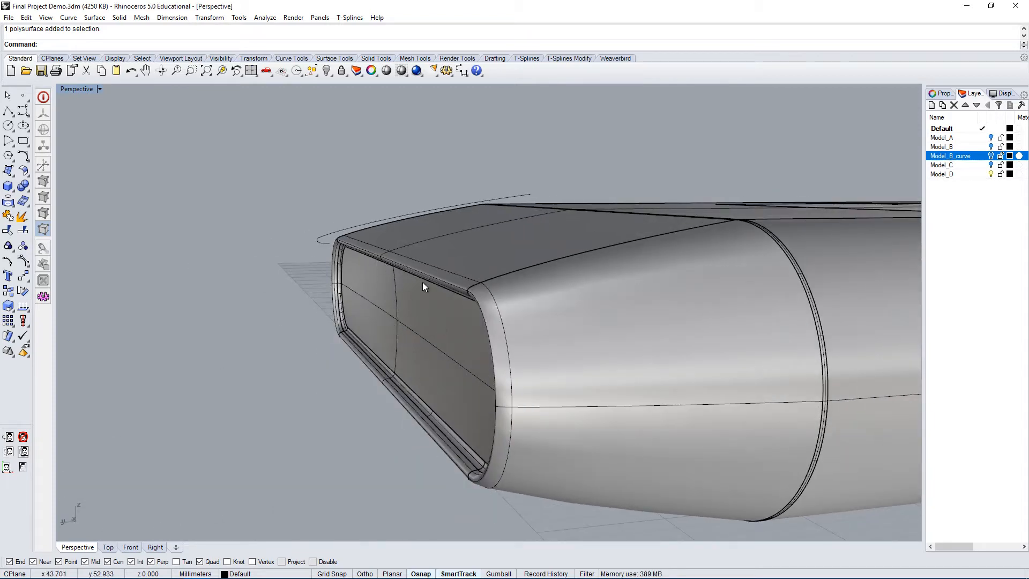
right_drag(426, 298, 640, 247)
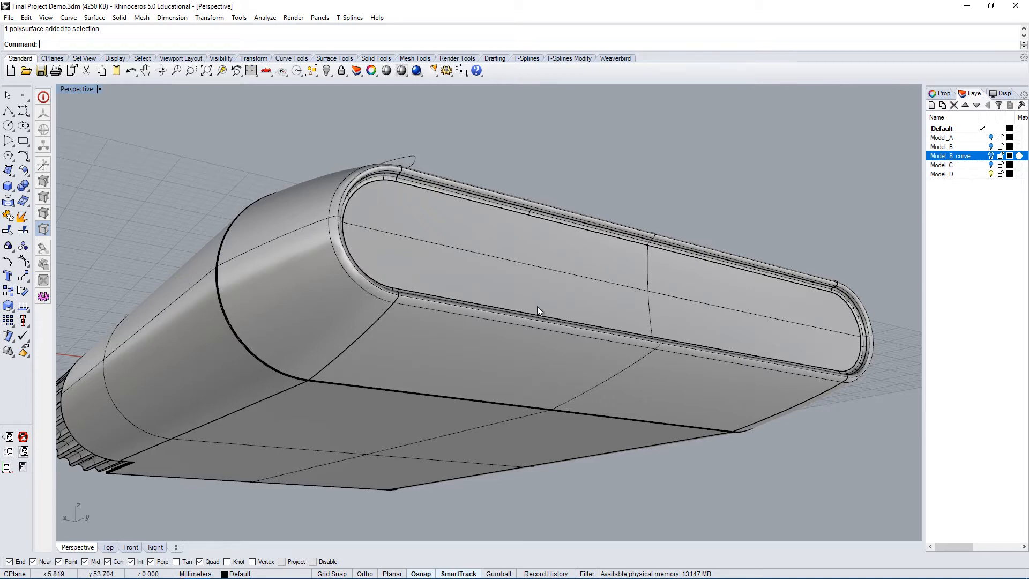
right_drag(537, 307, 557, 373)
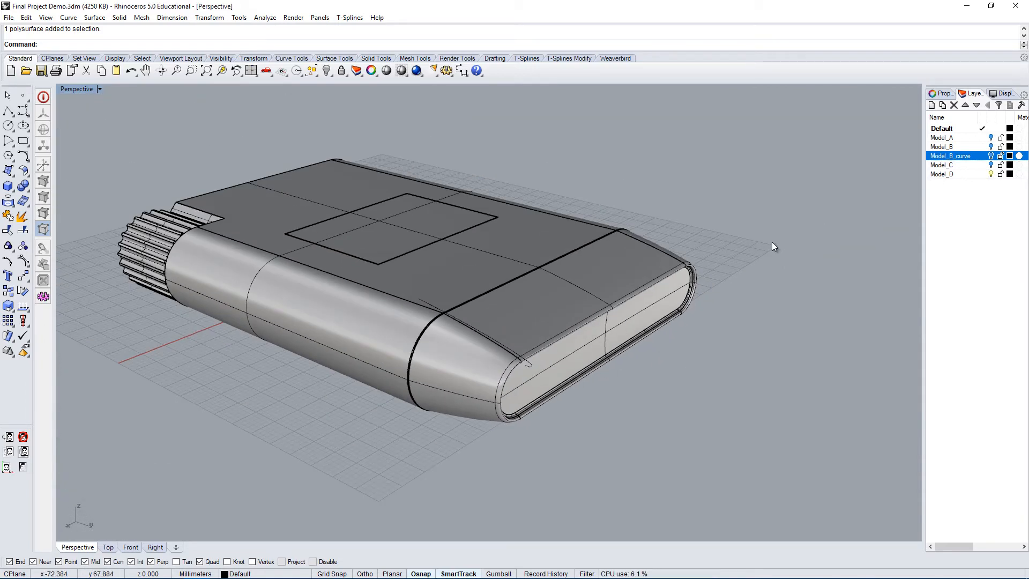